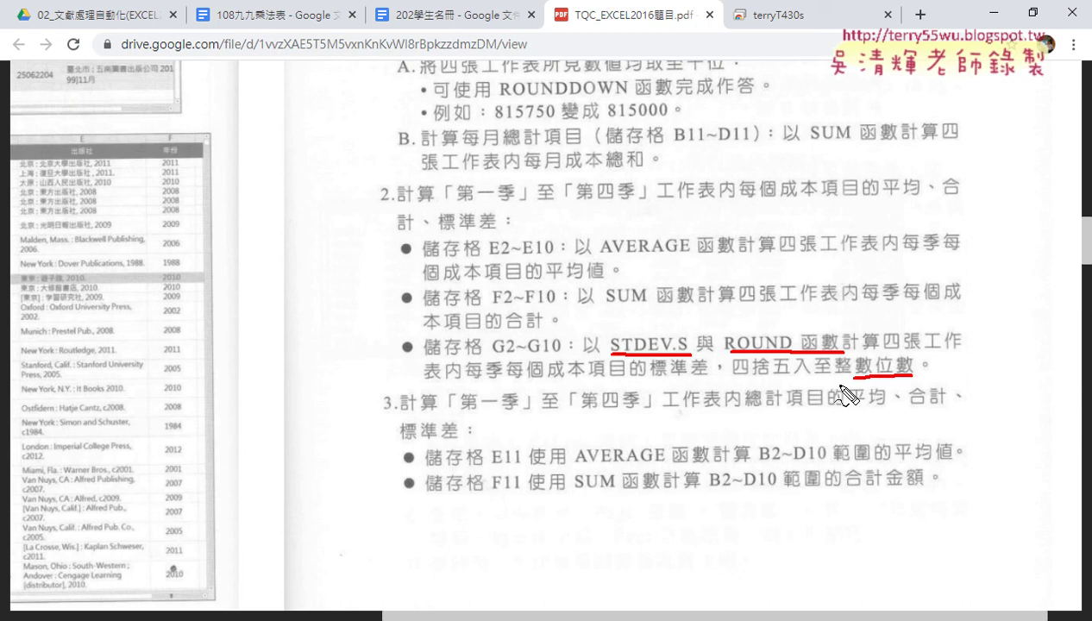
Switch to the EXD02.xlsx workbook in Excel, select cell G2 and group the sheets 第一季 through 第四季.
key("Escape")
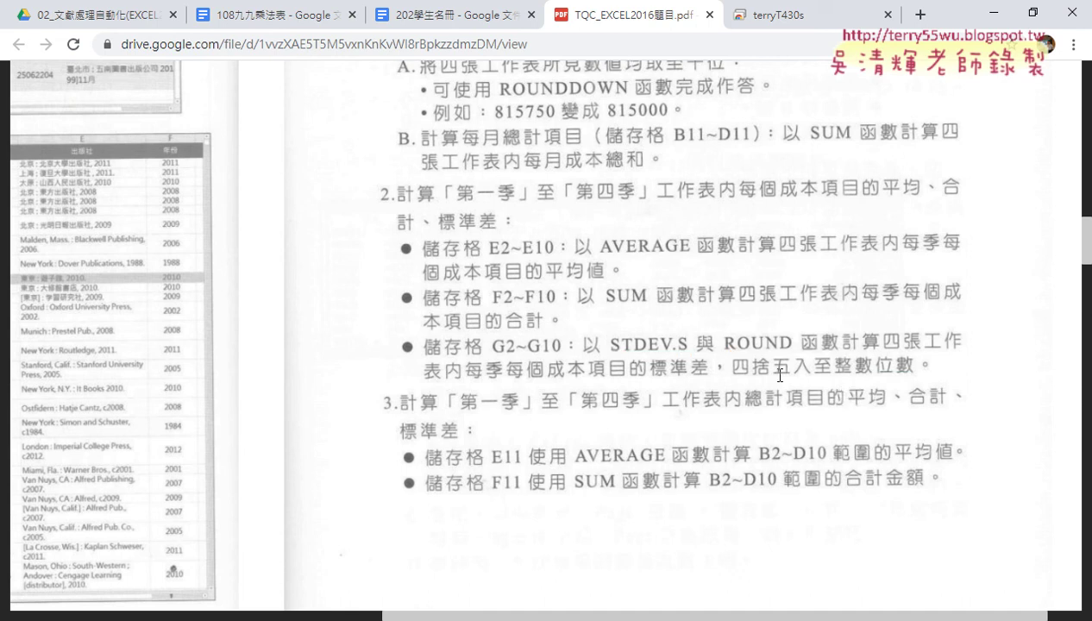
left_click(994, 13)
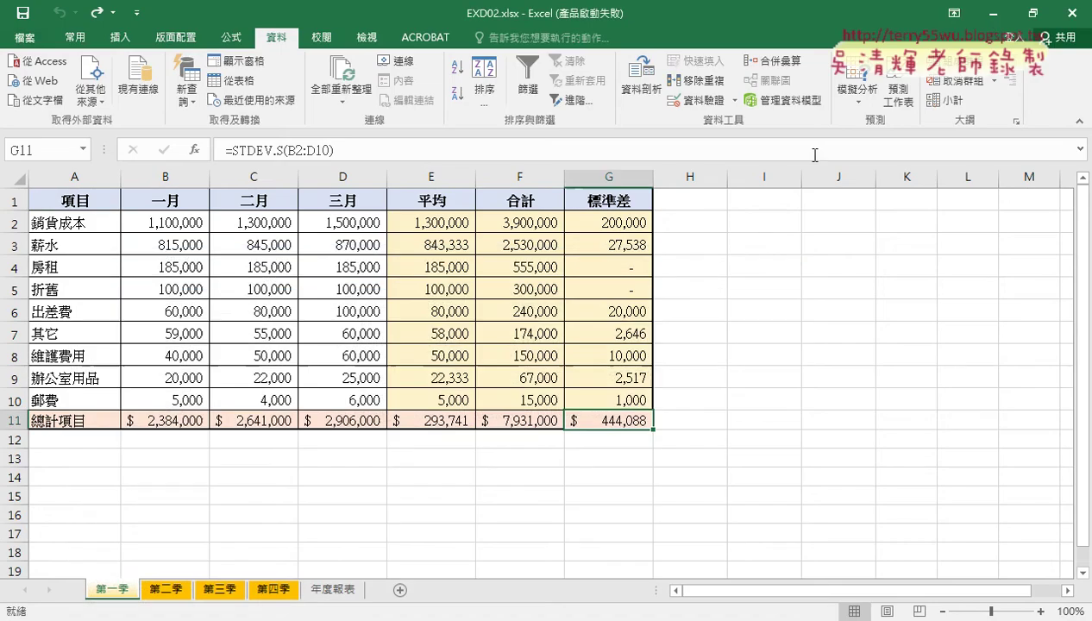
left_click(617, 225)
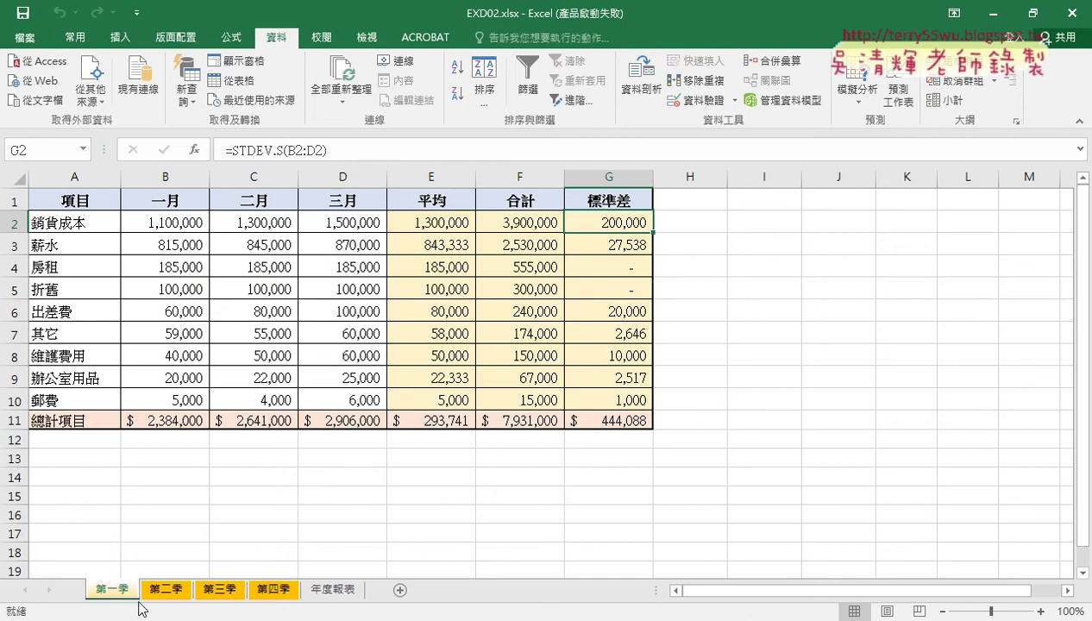
left_click(273, 590, "shift")
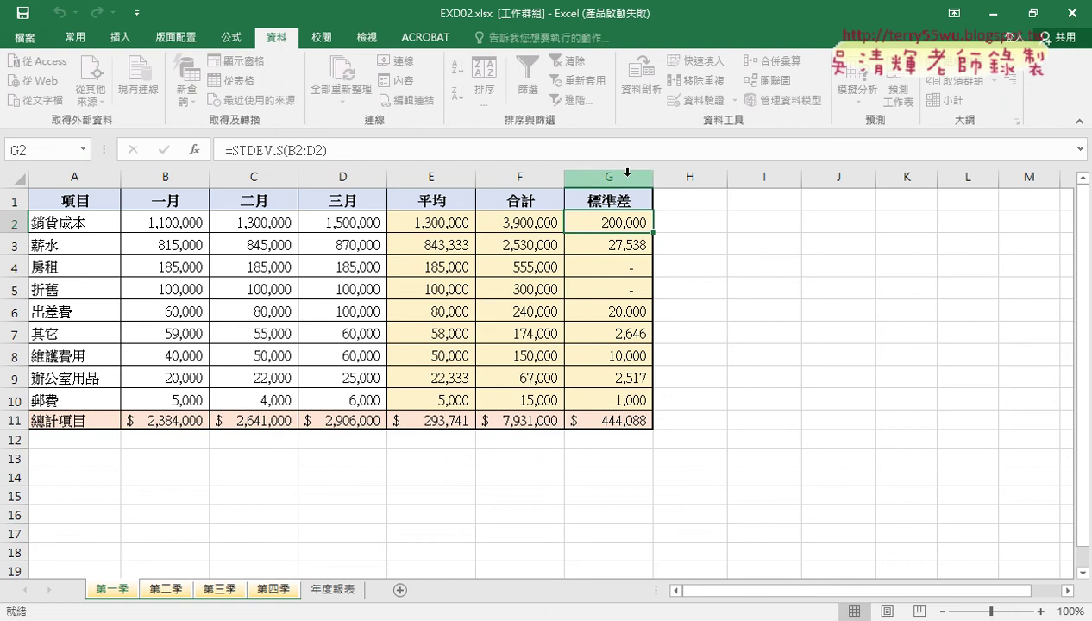
Cut STDEV.S(B2:D2) out of the formula in G2, keeping only the equals sign.
left_click(234, 152)
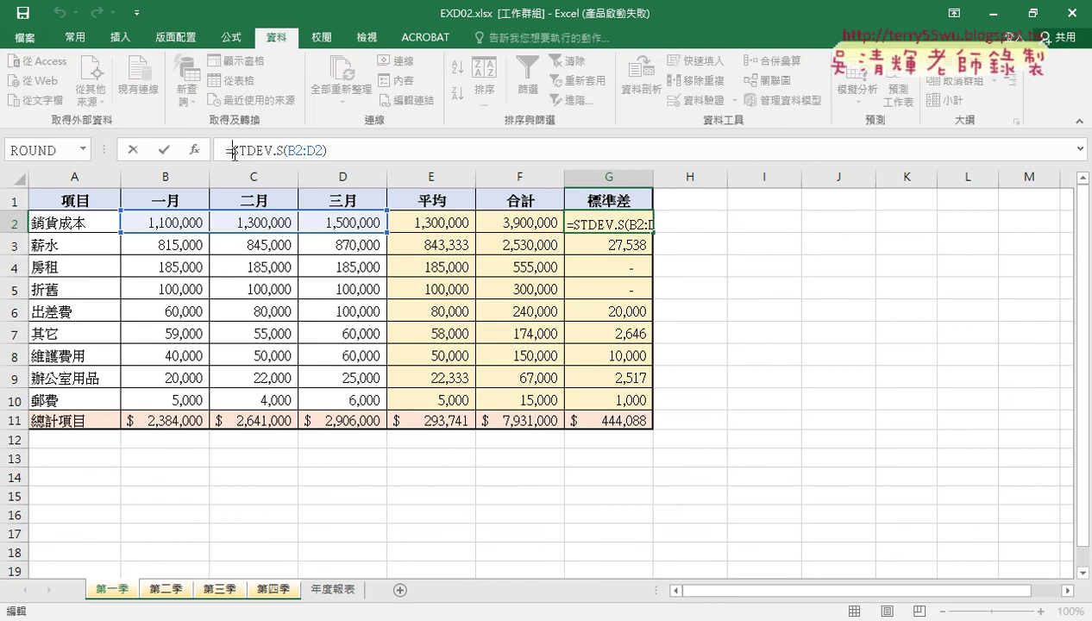
left_click_drag(233, 153, 357, 149)
key("ctrl+c")
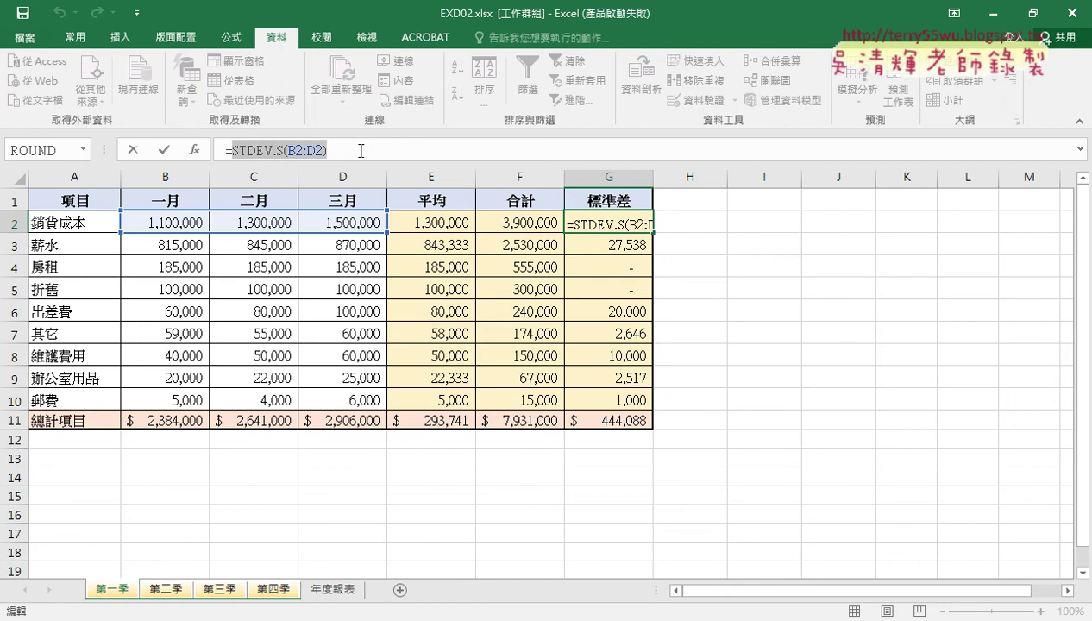
right_click(290, 152)
left_click(318, 164)
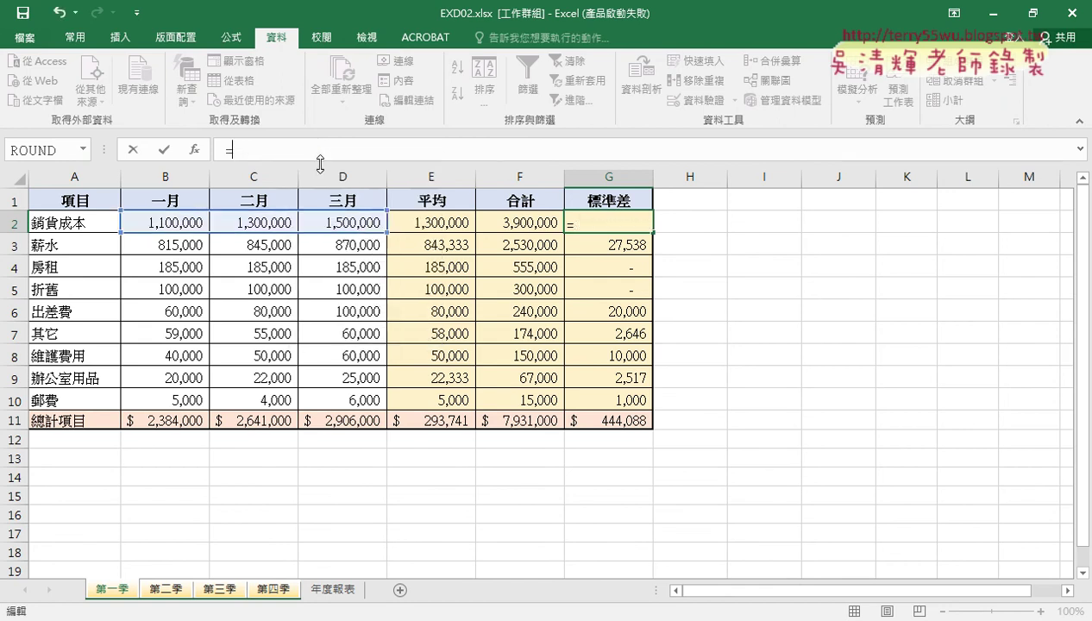
Insert the ROUND function from the 數學與三角函數 category into G2.
left_click(194, 150)
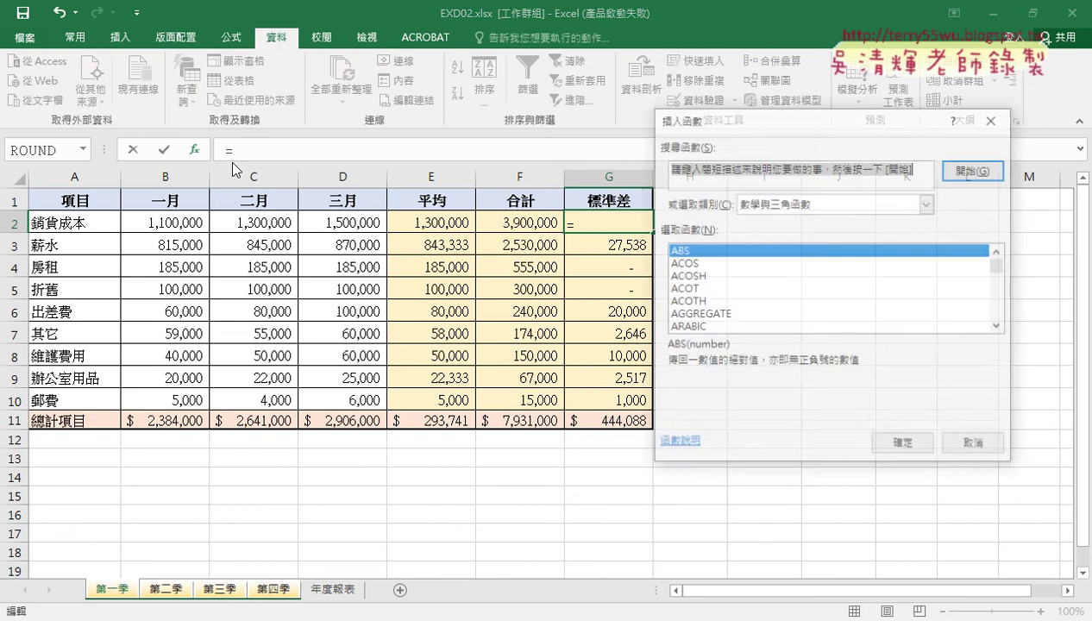
left_click(828, 210)
left_click(828, 210)
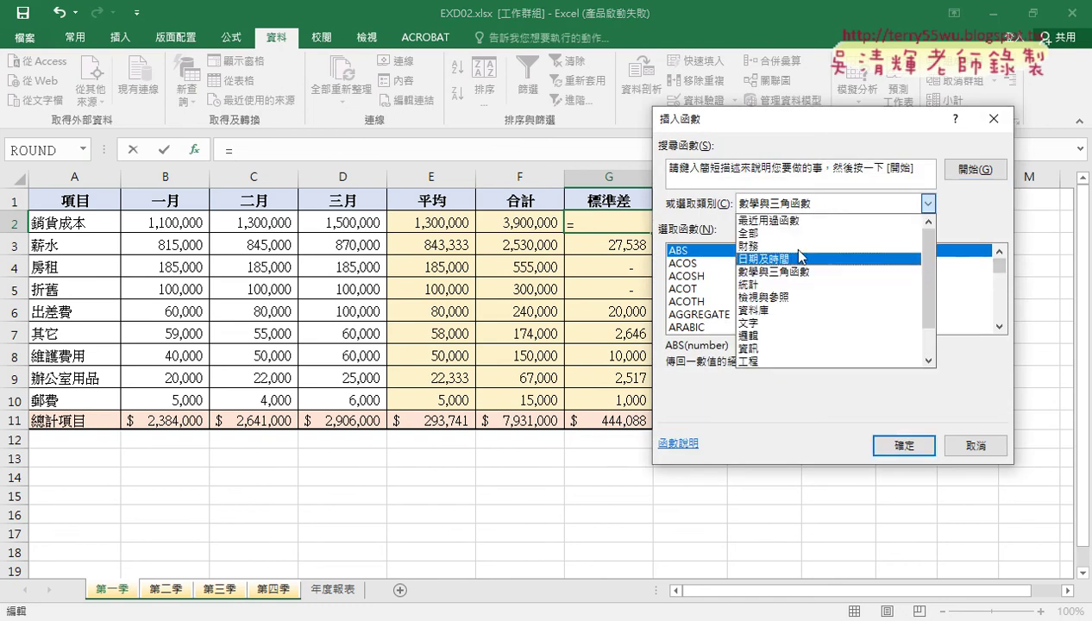
left_click(781, 275)
left_click_drag(998, 265, 999, 301)
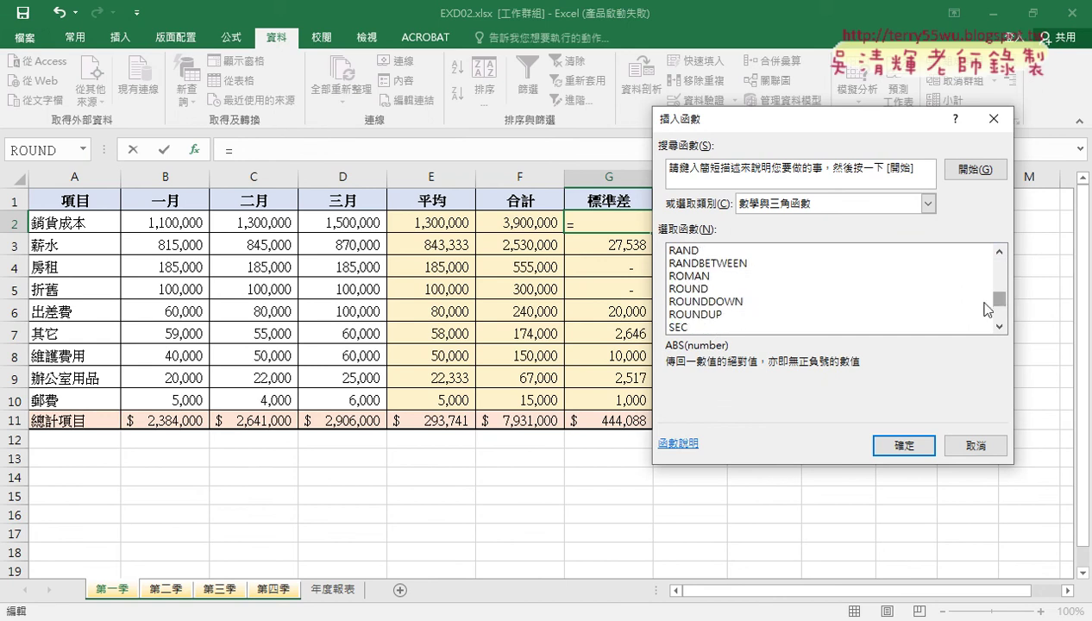
double_click(707, 290)
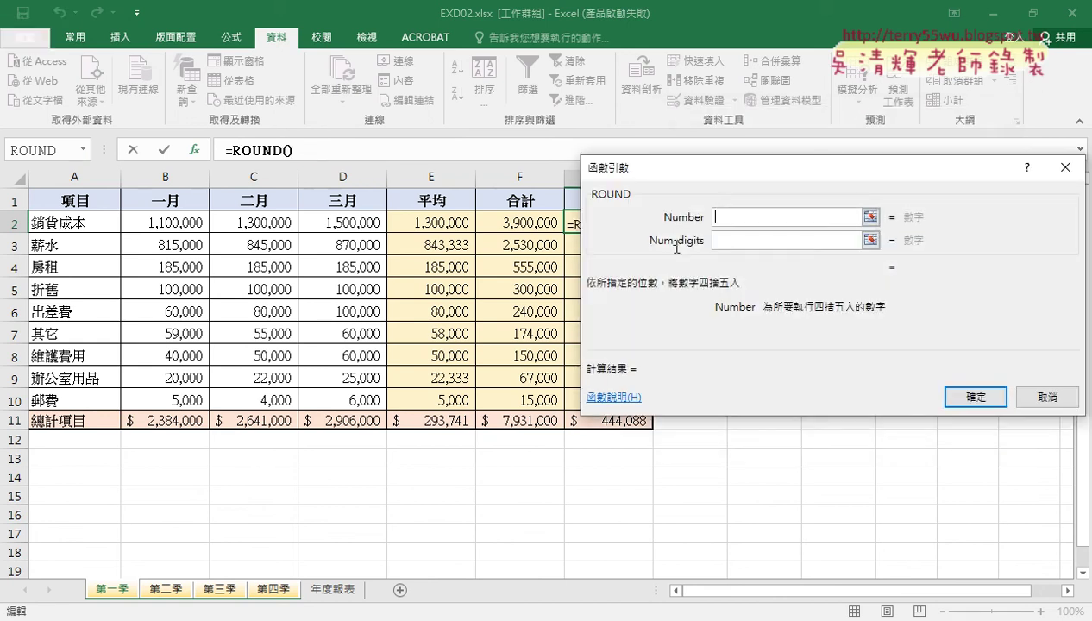
Set ROUND's Number to the cut STDEV.S(B2:D2) and Num_digits to 0, and fill the G2 formula down to G10.
right_click(750, 219)
left_click(781, 270)
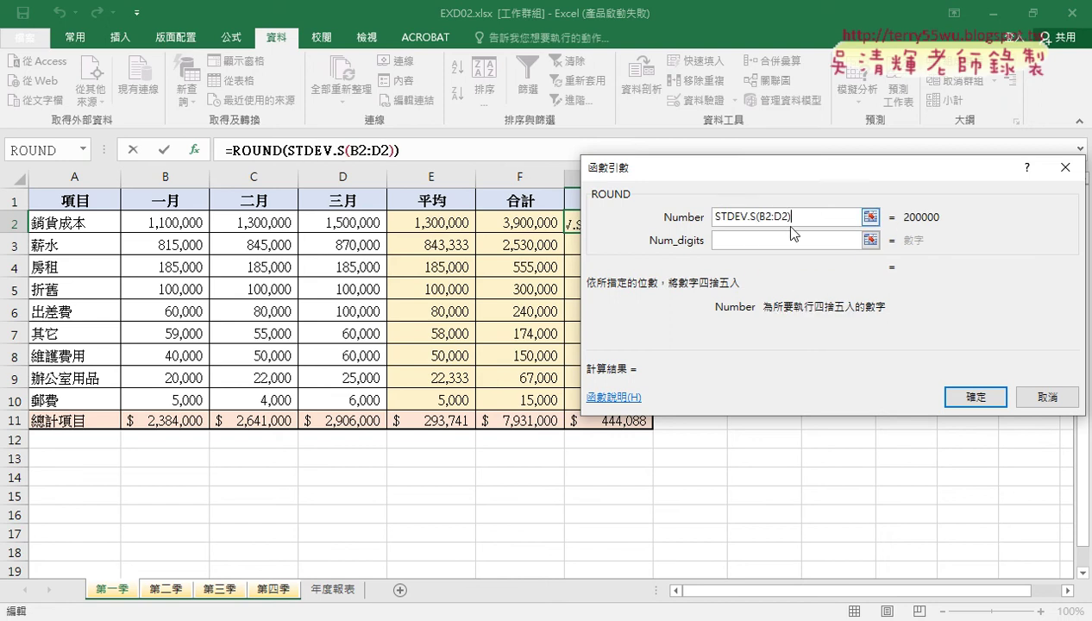
left_click(720, 241)
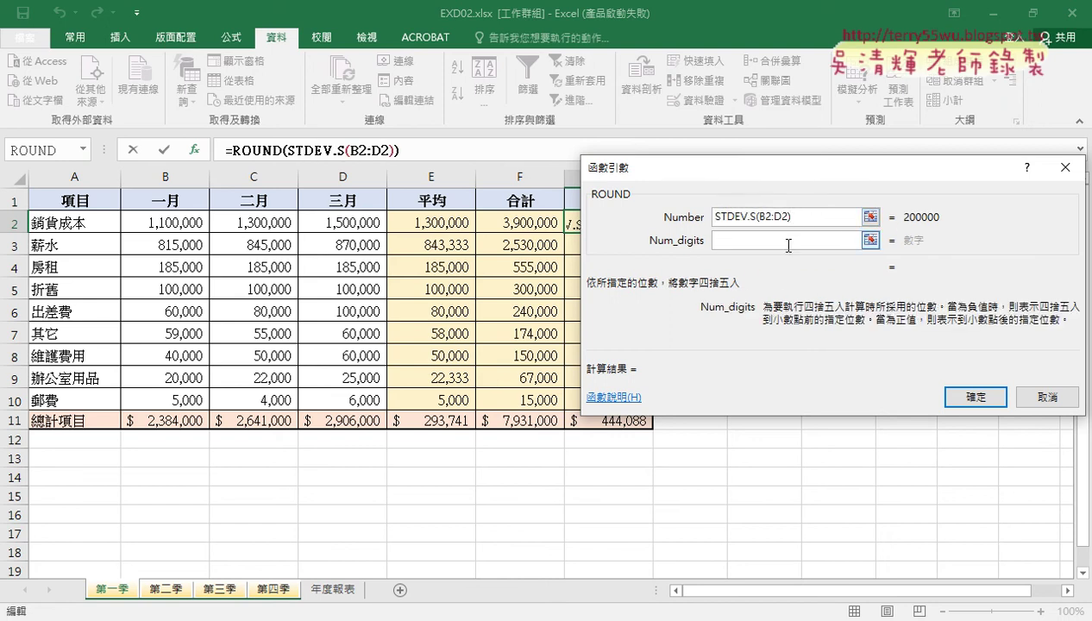
type("0")
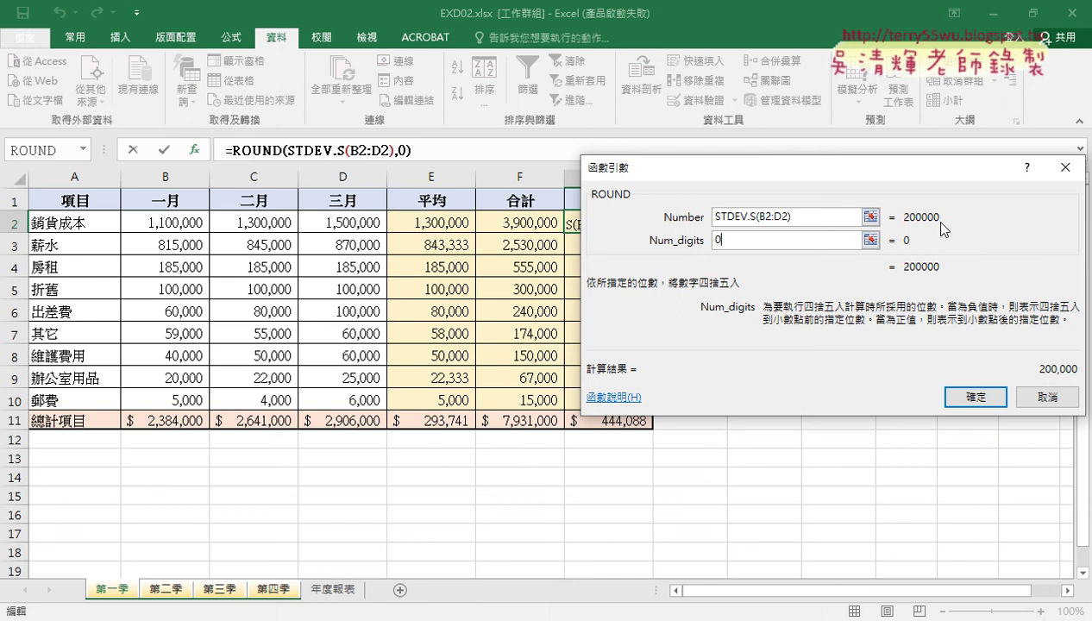
left_click(977, 401)
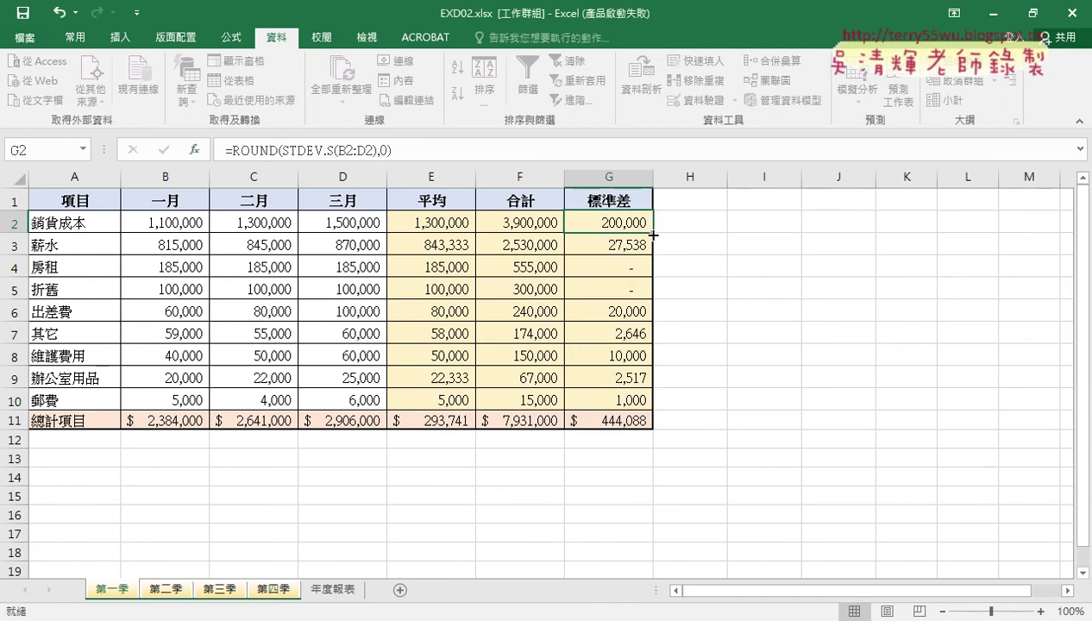
left_click_drag(653, 232, 663, 409)
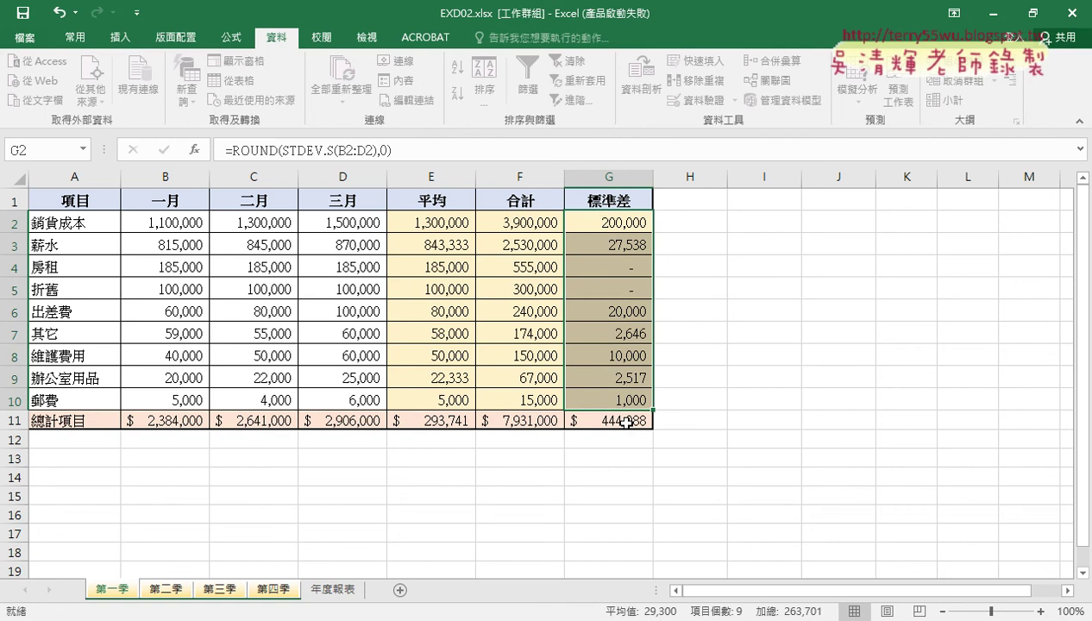
Wrap the standard deviation formula in G11 with ROUND so it reads =ROUND(STDEV.S(B2:D10),0).
left_click(632, 422)
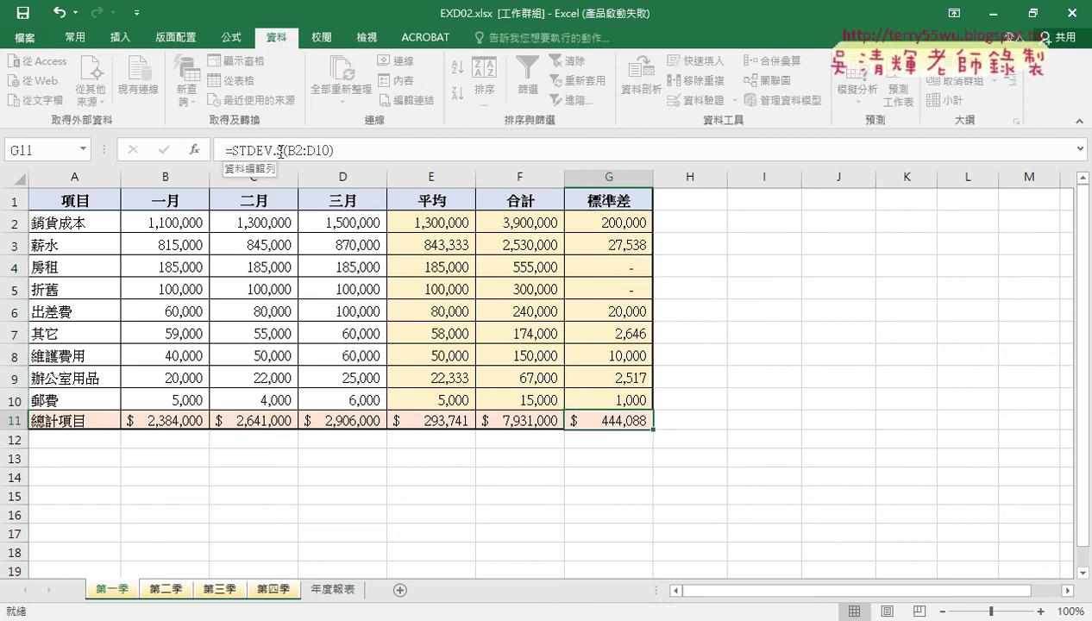
left_click(234, 151)
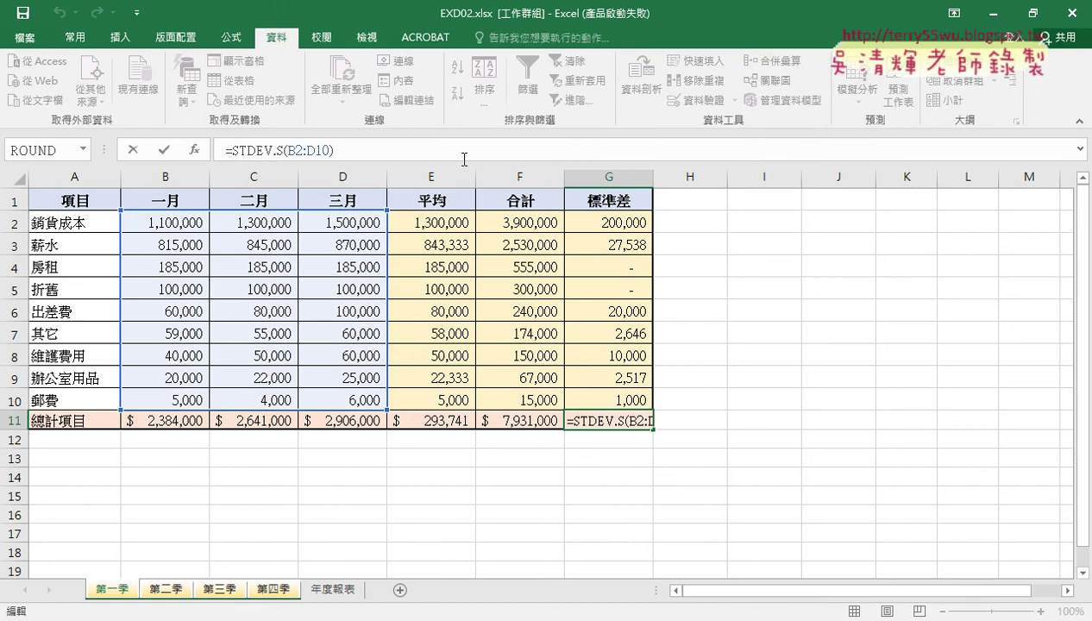
type("ㄜ")
key("BackSpace")
type("round")
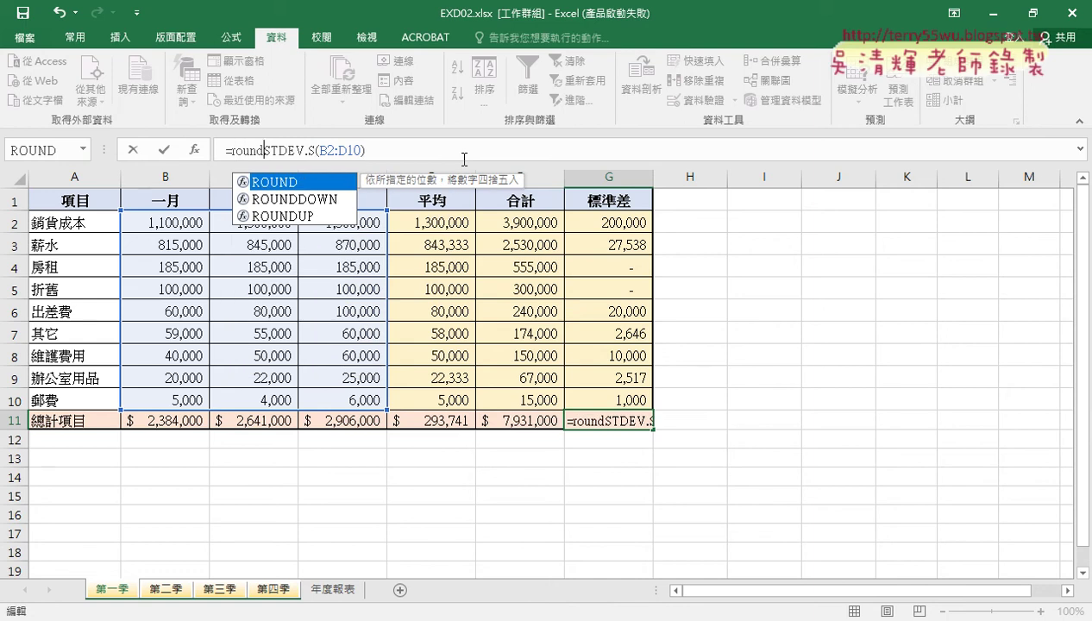
type("(")
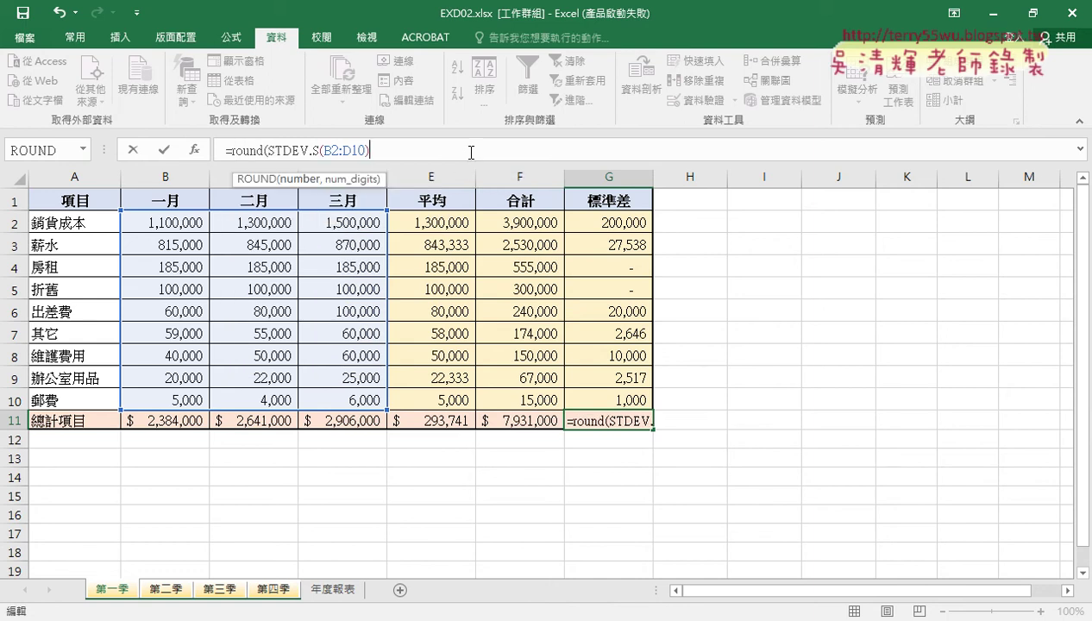
type(",")
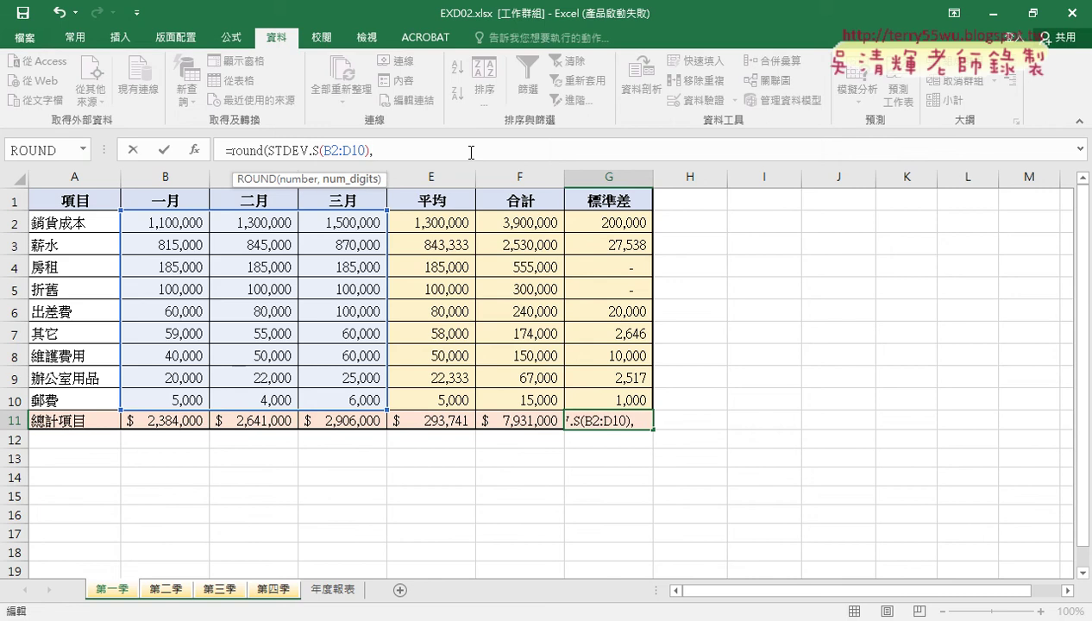
type("0")
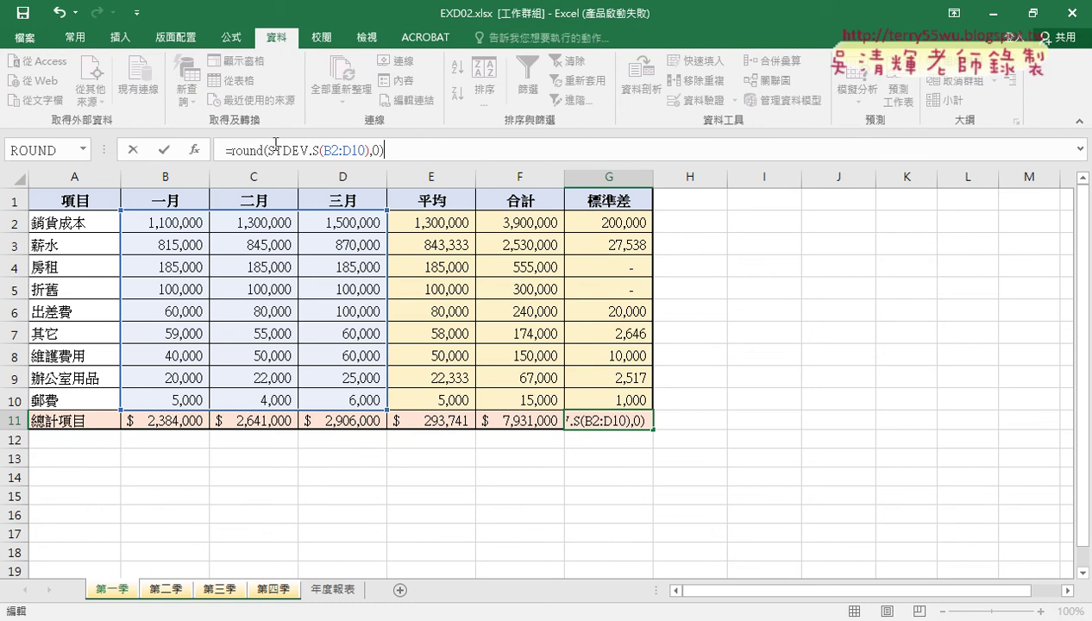
left_click(161, 149)
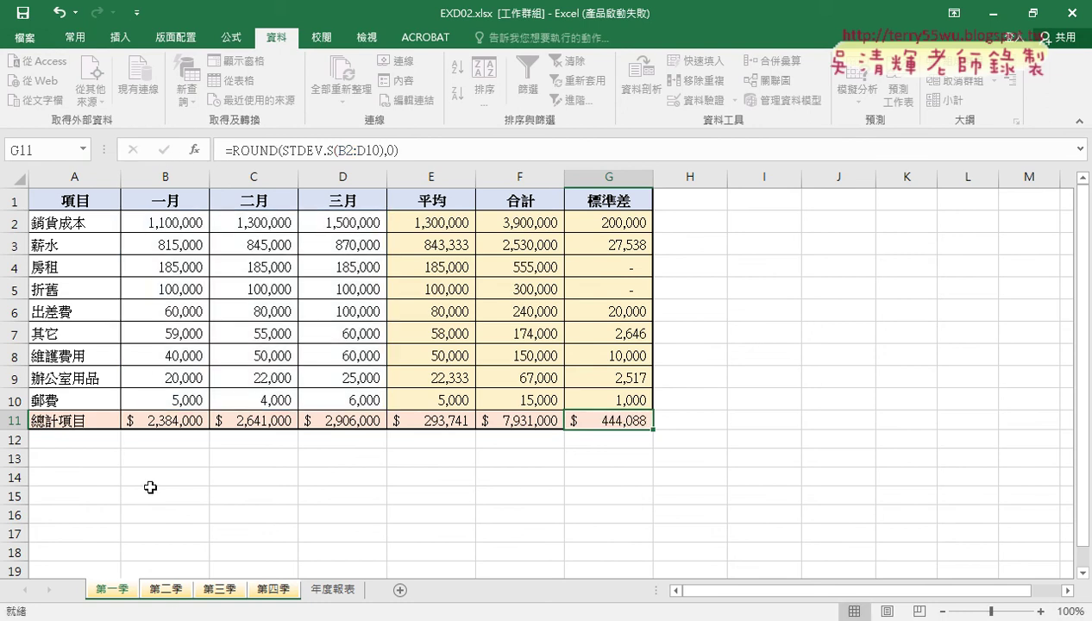
Check the rounded standard deviations on sheets 第二季, 第三季 and 第四季, and open the 年度報表 sheet.
left_click(165, 589)
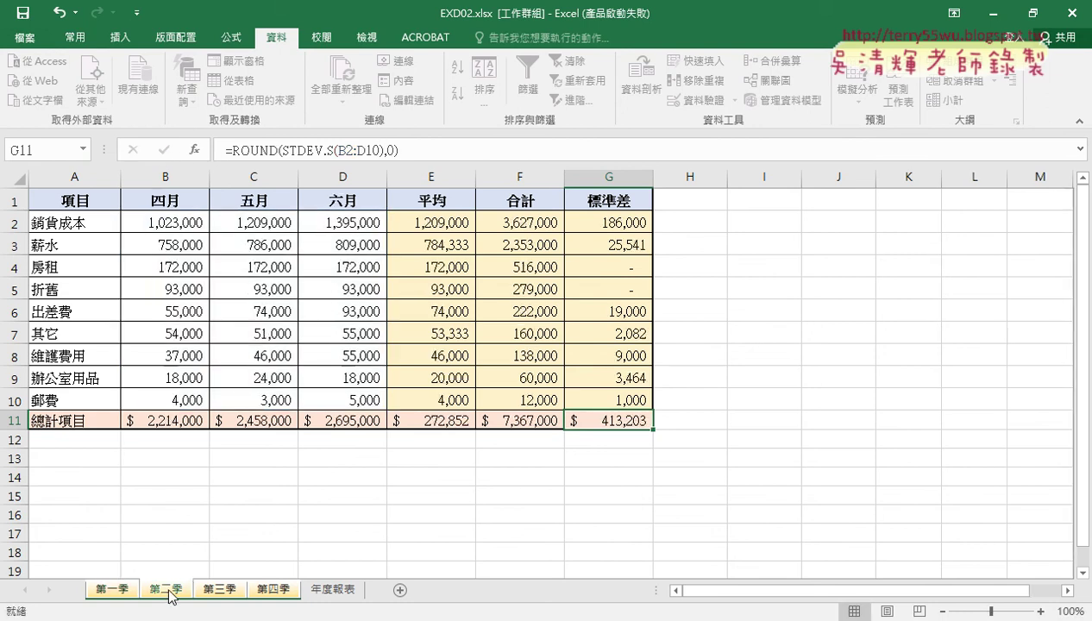
left_click(216, 592)
left_click(273, 590)
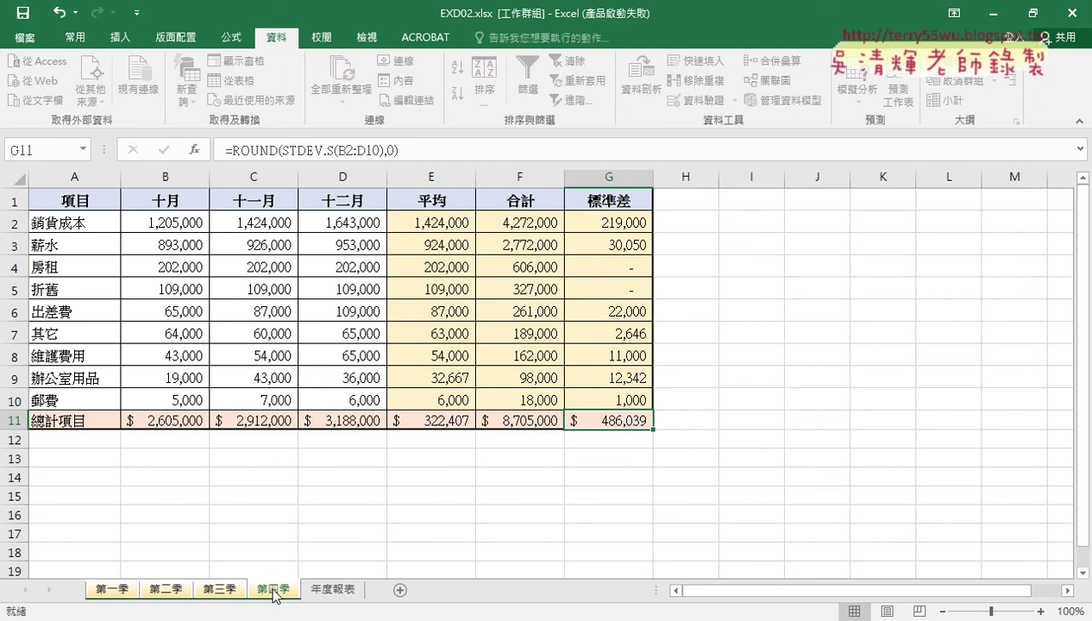
left_click(336, 593)
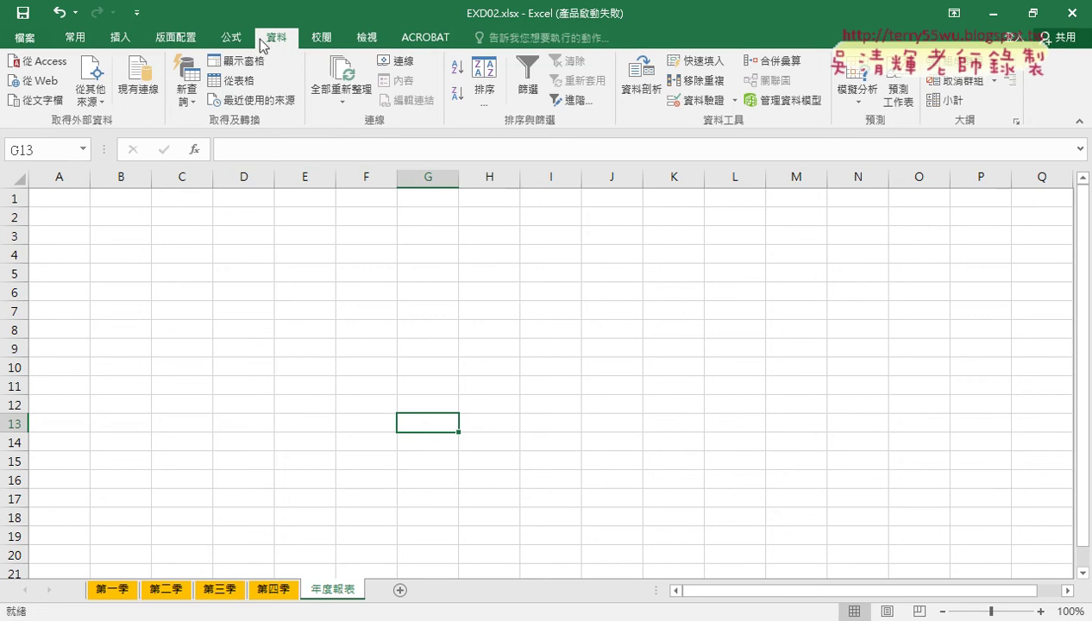
left_click(784, 68)
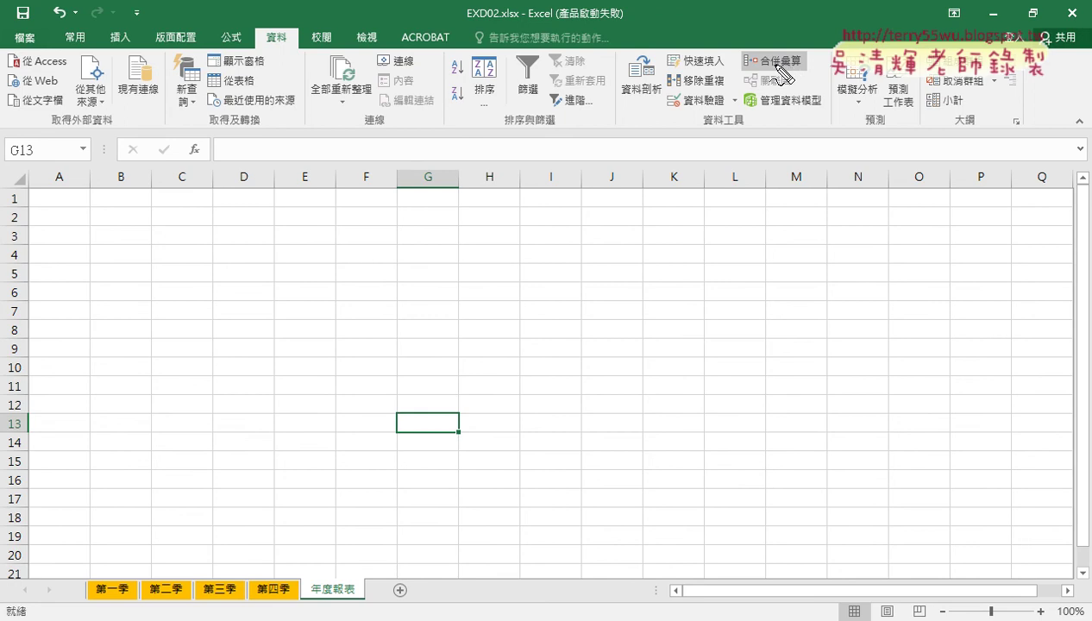
mouse_move(784, 71)
left_mouse_down()
mouse_move(789, 82)
mouse_move(824, 53)
left_mouse_up()
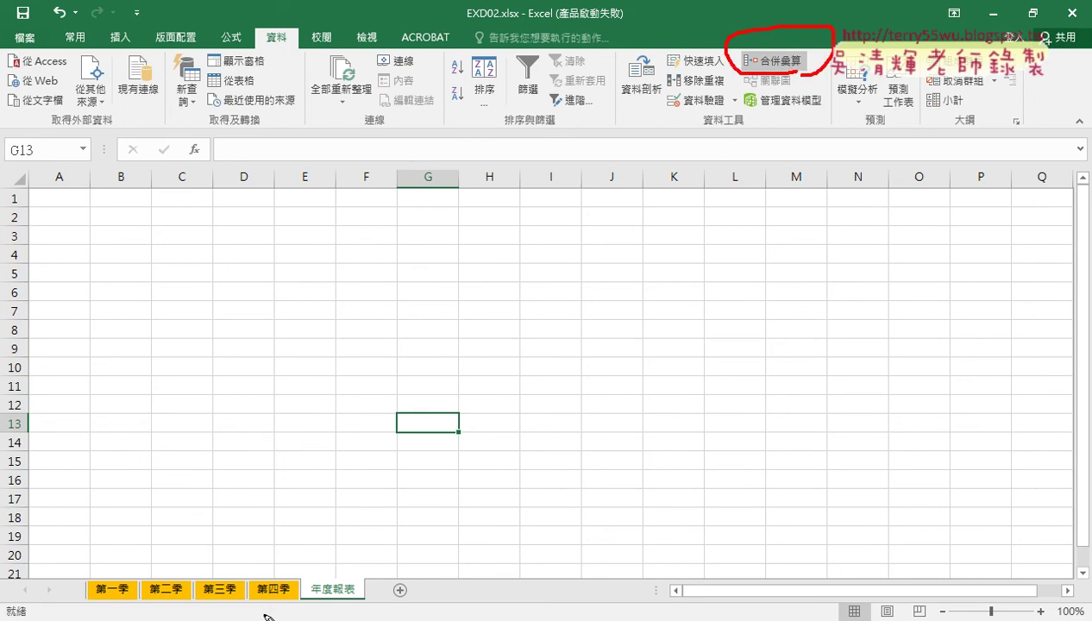
mouse_move(266, 614)
left_mouse_down()
mouse_move(127, 603)
mouse_move(276, 599)
left_mouse_up()
mouse_move(207, 532)
left_mouse_down()
mouse_move(338, 567)
mouse_move(360, 545)
left_mouse_up()
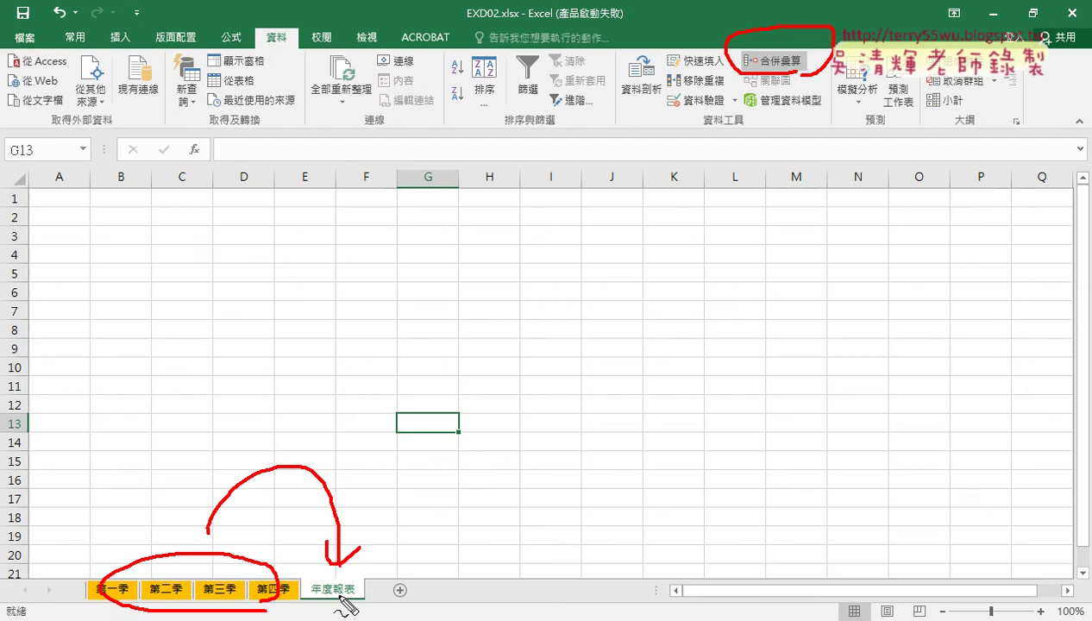
key("Escape")
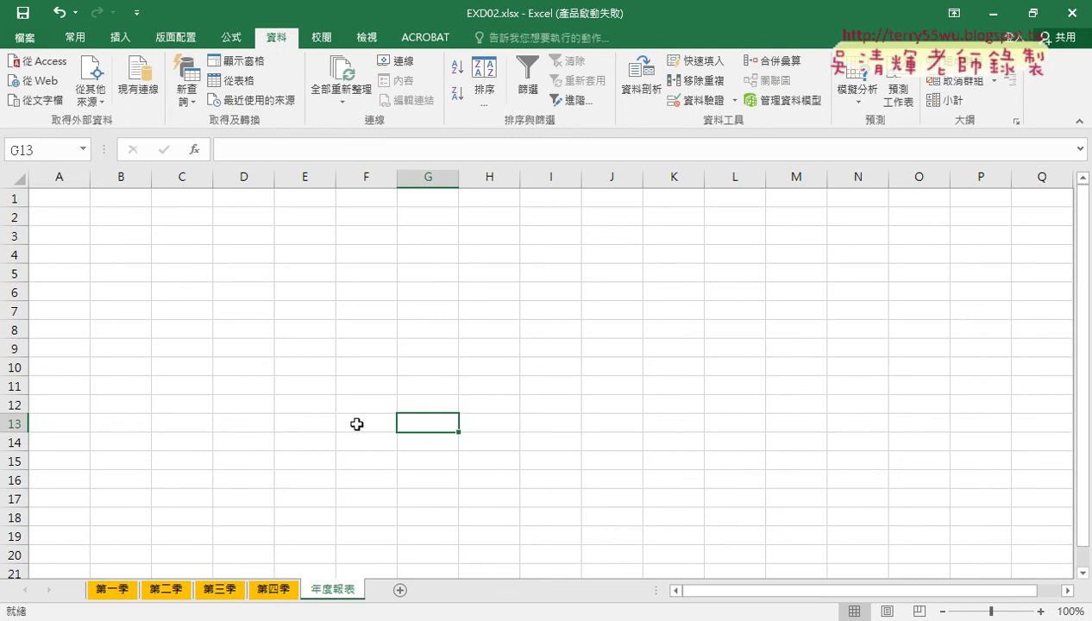
Select cell A1 of the 年度報表 sheet as the starting cell for the consolidated report.
left_click(65, 199)
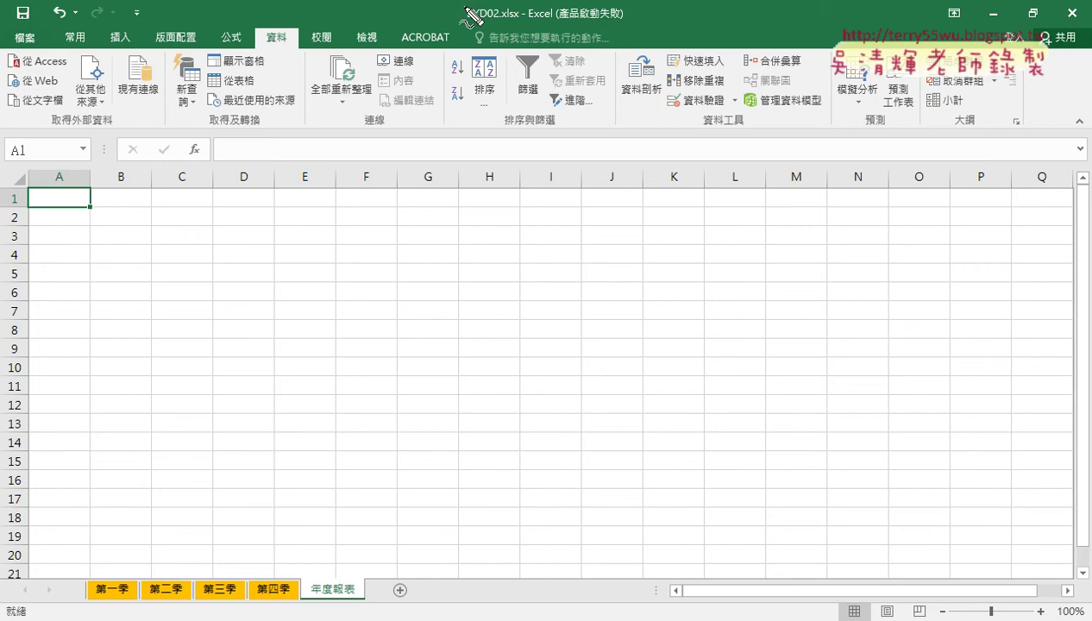
left_click_drag(301, 16, 296, 58)
mouse_move(813, 93)
left_mouse_down()
mouse_move(811, 48)
mouse_move(833, 40)
left_mouse_up()
mouse_move(262, 611)
left_mouse_down()
mouse_move(92, 610)
mouse_move(217, 575)
mouse_move(276, 611)
left_mouse_up()
mouse_move(217, 559)
left_mouse_down()
mouse_move(332, 548)
mouse_move(345, 562)
left_mouse_up()
key("Escape")
Start a Consolidate into the 年度報表 sheet and set its reference to 第一季!$A$1:$G$11.
left_click(774, 68)
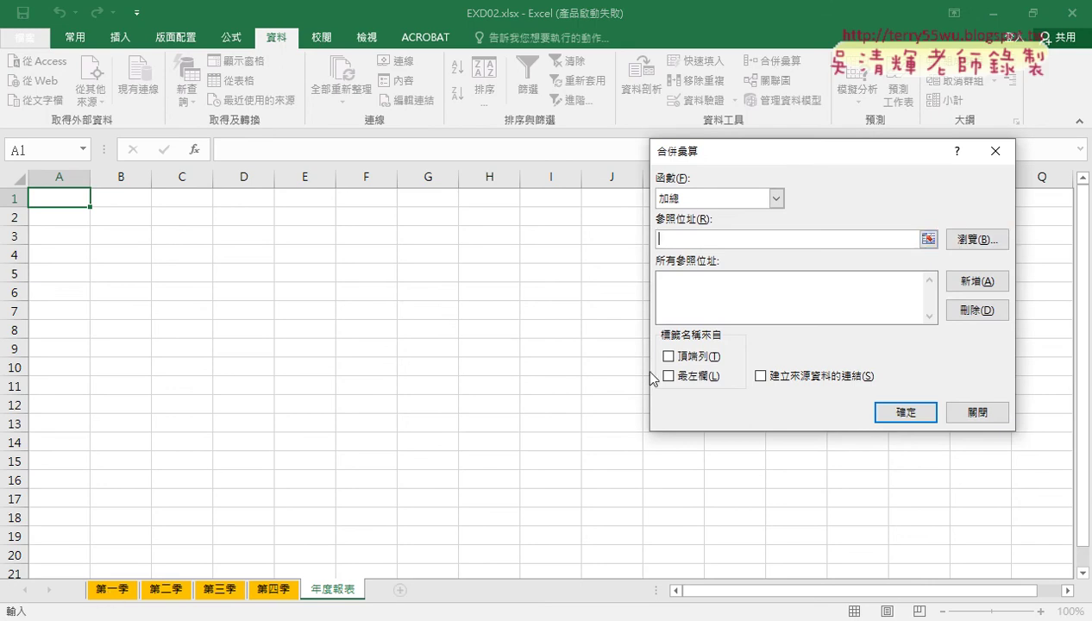
left_click(112, 590)
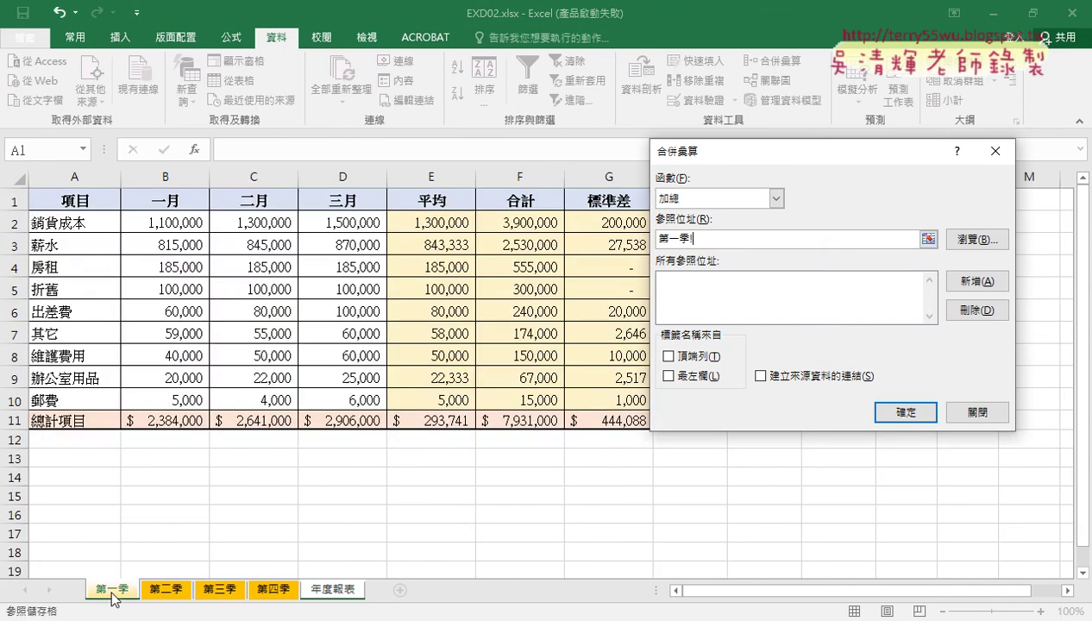
left_click_drag(53, 197, 634, 422)
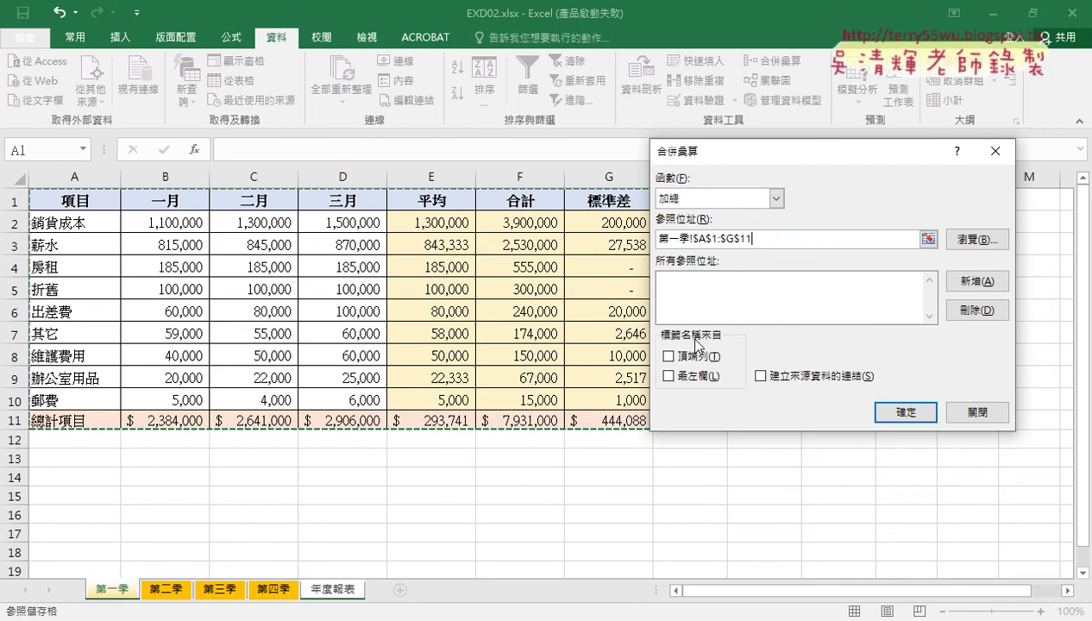
Enable labels from 頂端列 and 最左欄 plus 建立來源資料的連結, and add the 第一季 range to the consolidation references.
left_click(668, 355)
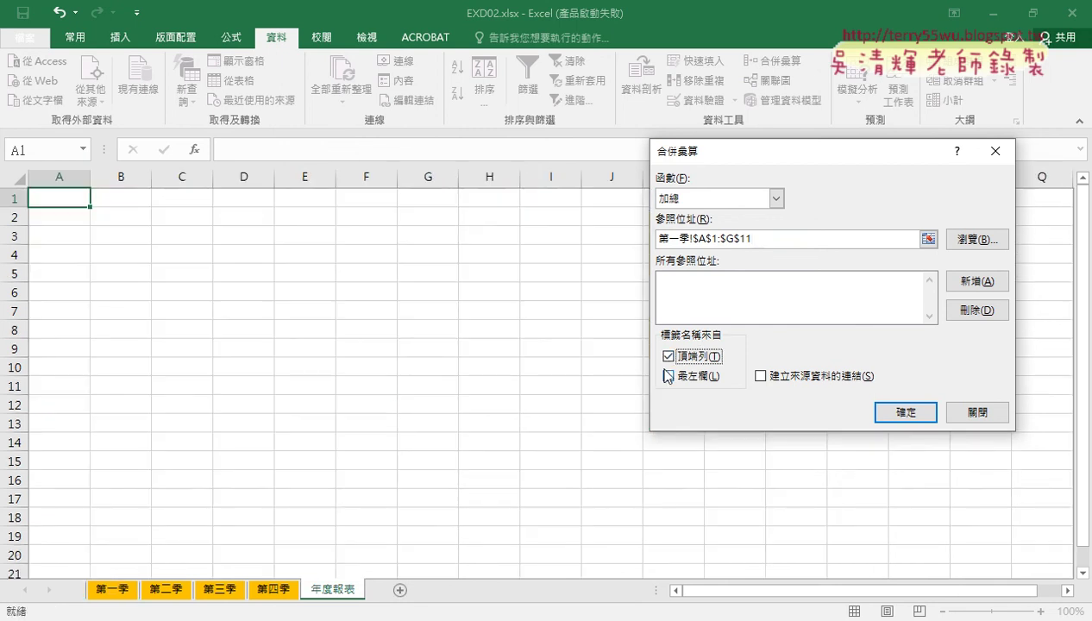
left_click(669, 377)
left_click(826, 377)
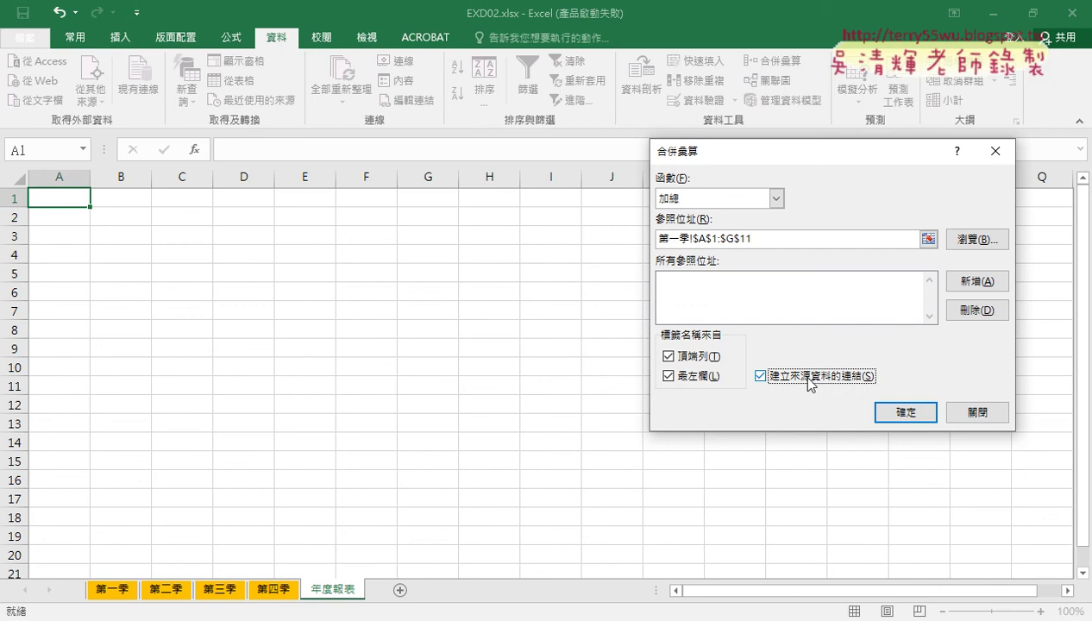
left_click(776, 241)
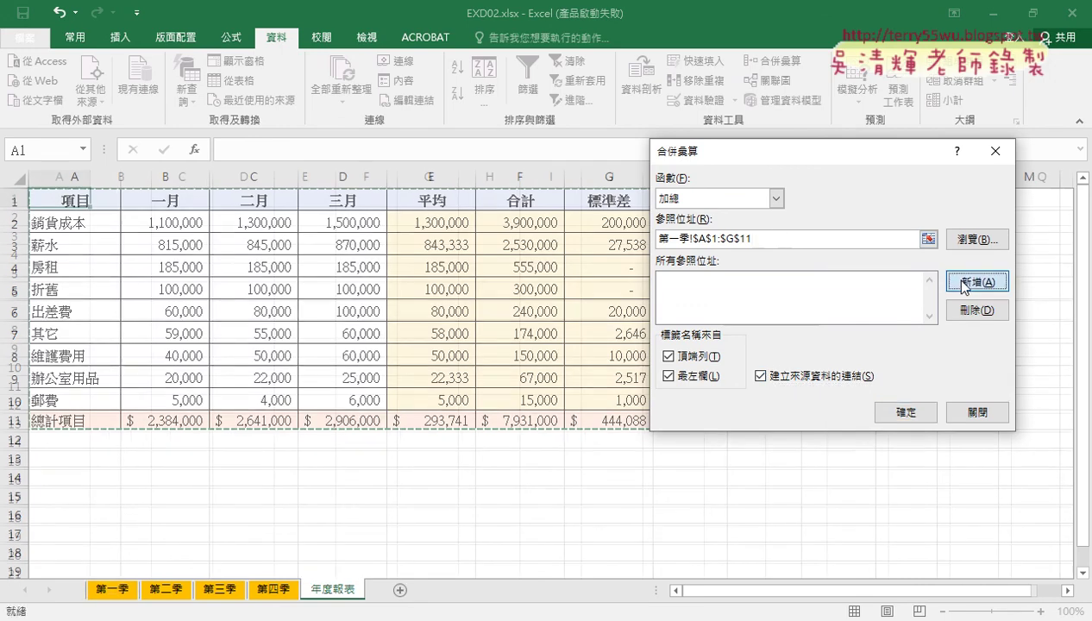
left_click(966, 282)
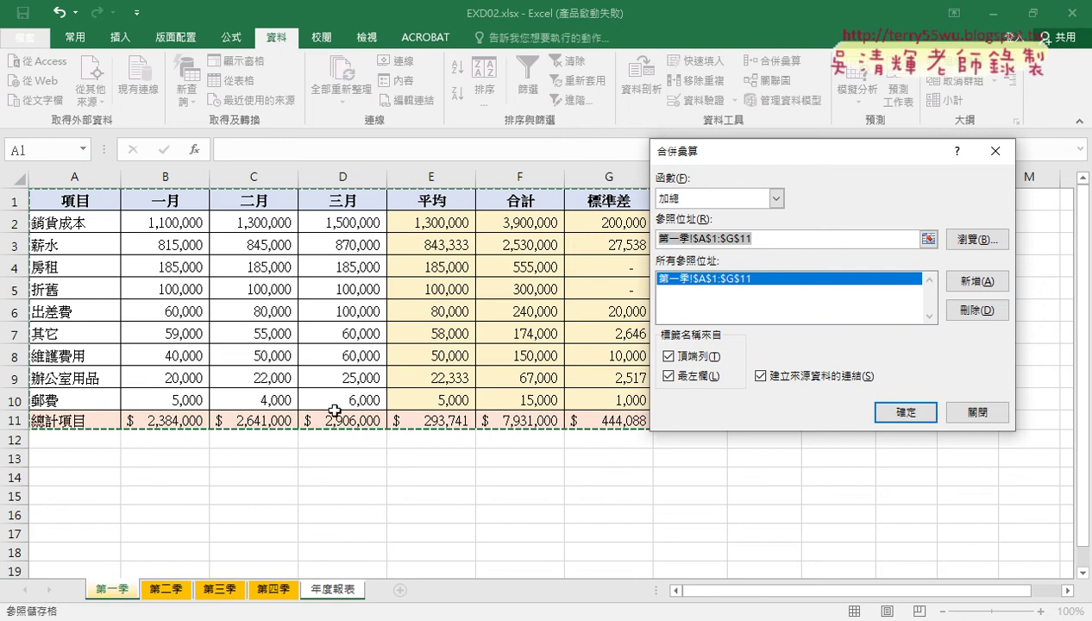
Add the range $A$1:$G$11 of sheets 第二季, 第三季 and 第四季 to the consolidation references.
left_click(168, 593)
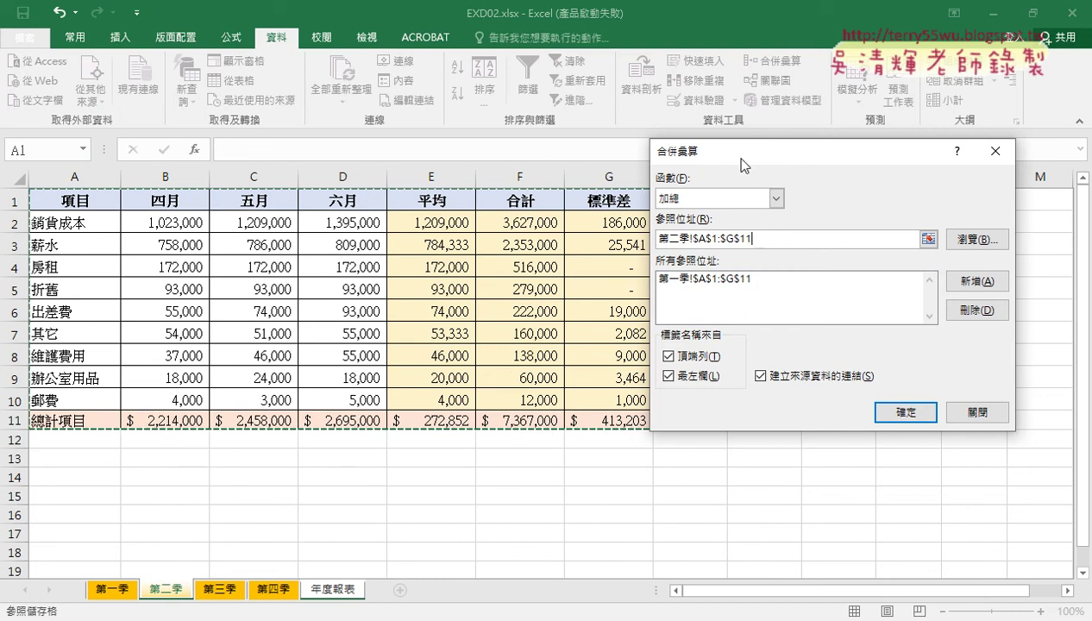
left_click_drag(737, 159, 822, 160)
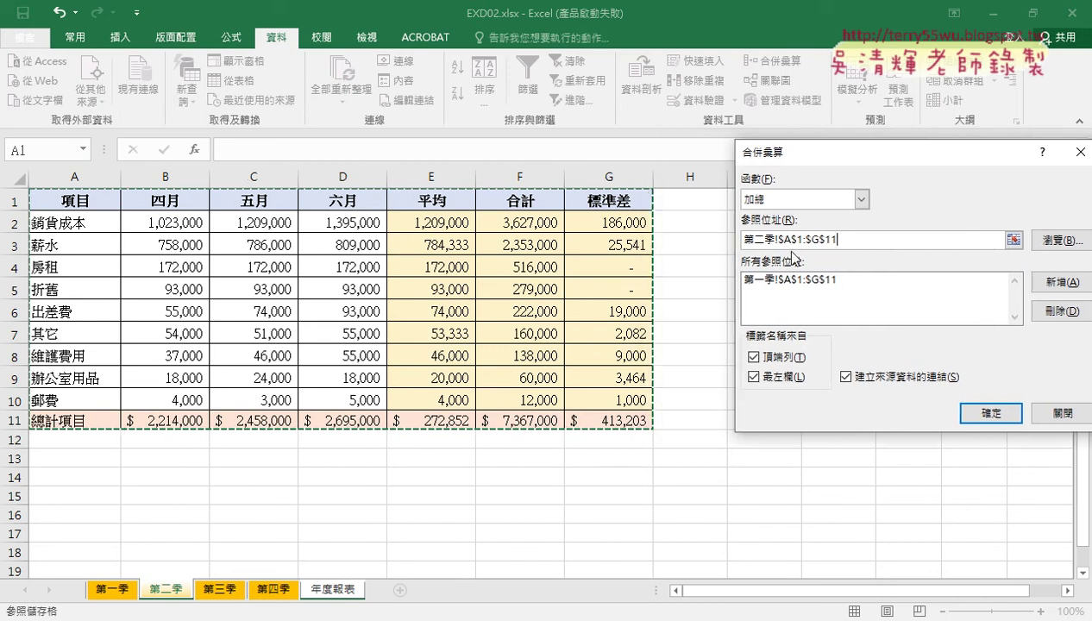
left_click(1055, 282)
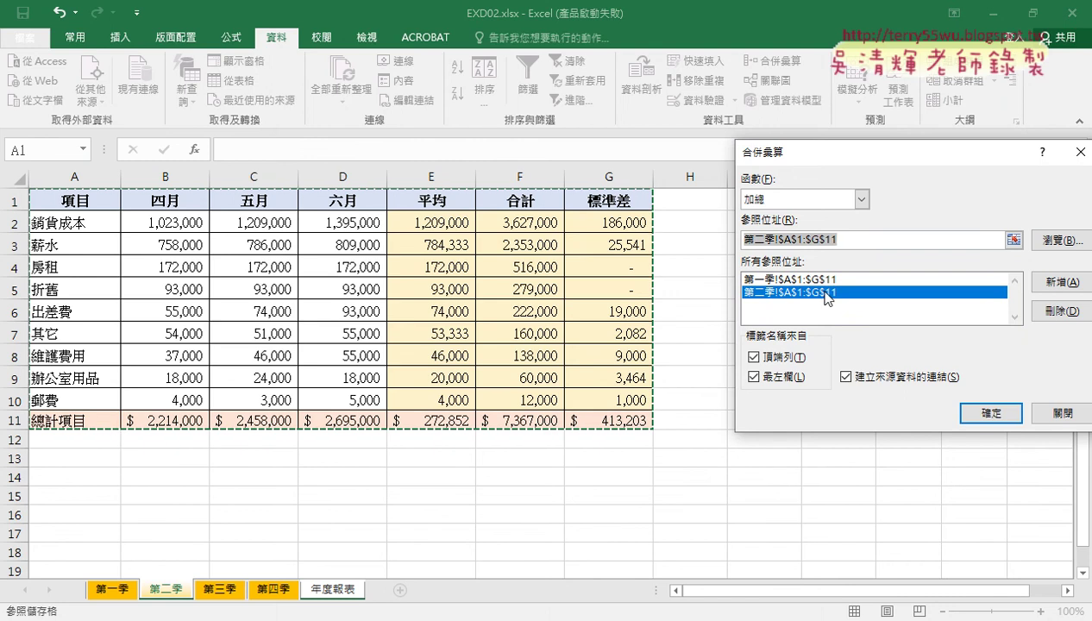
left_click(224, 592)
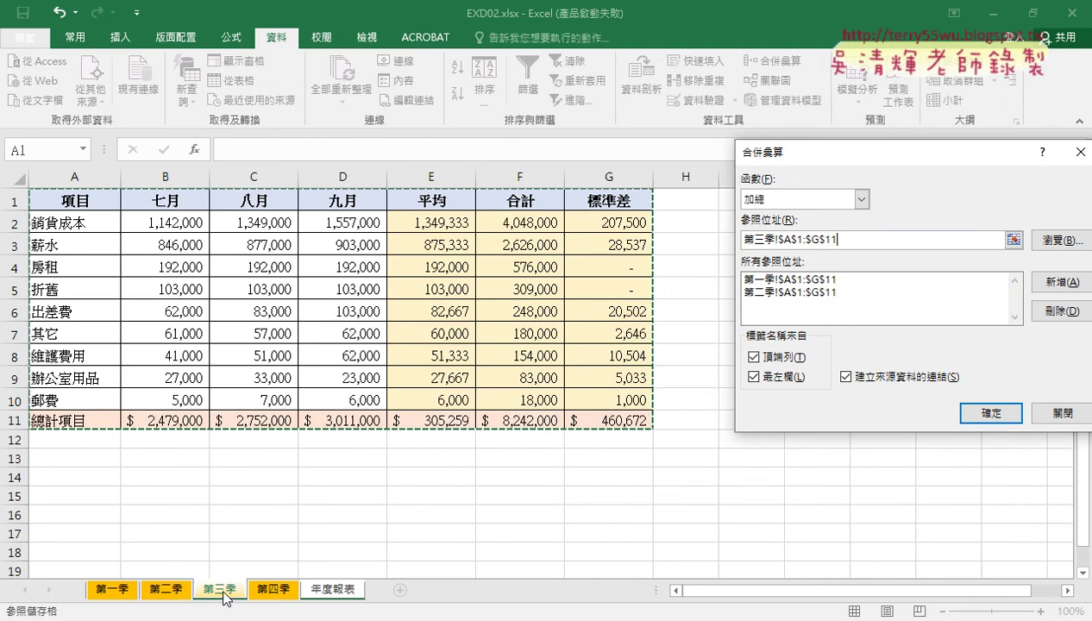
left_click(1054, 282)
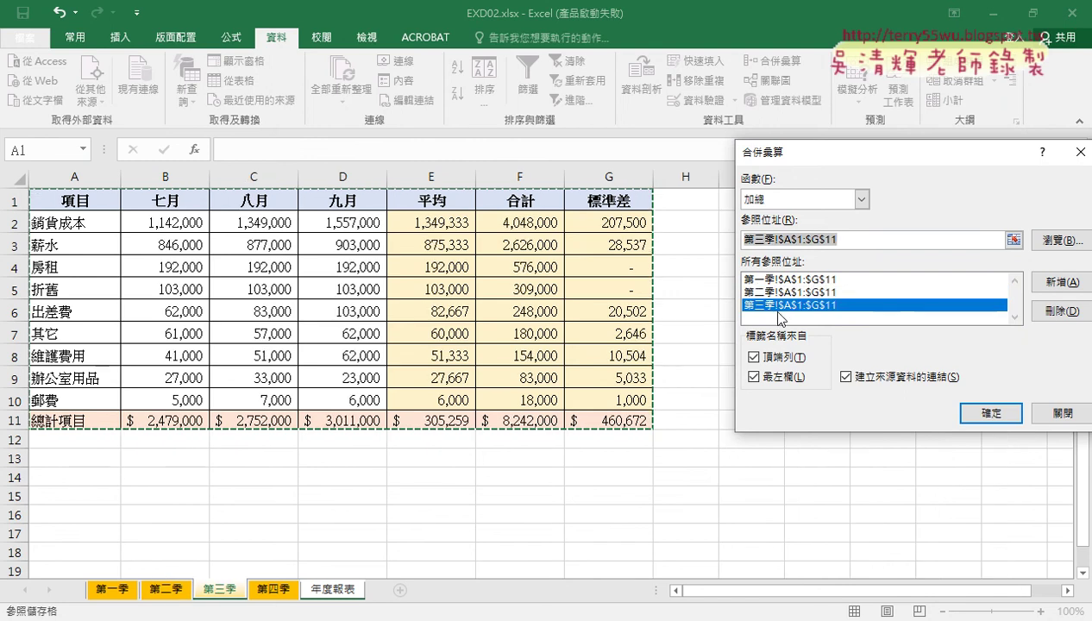
left_click(273, 593)
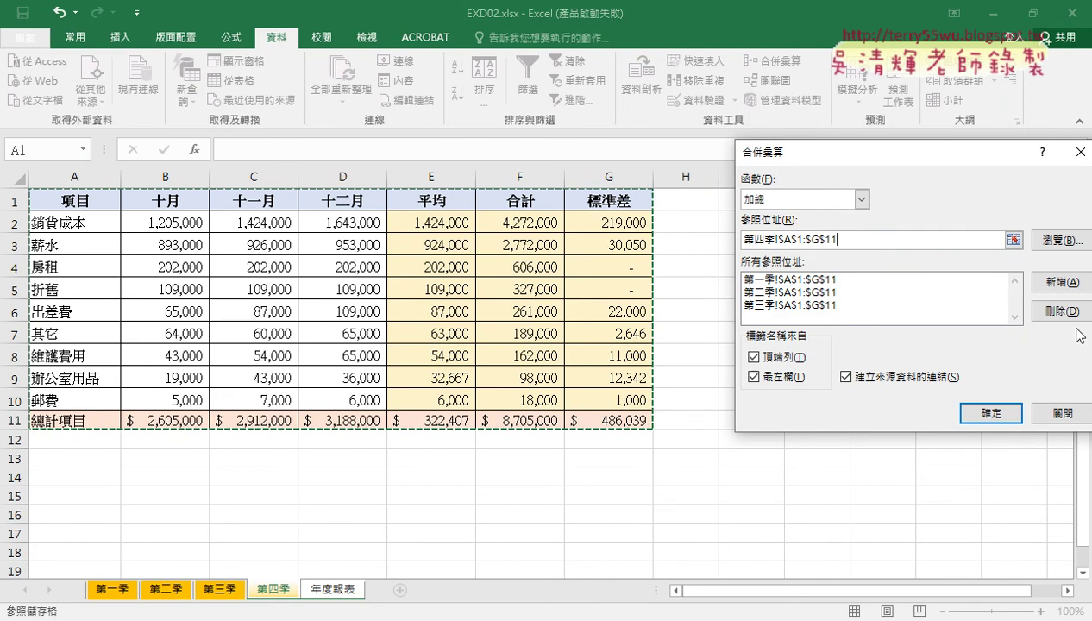
left_click(1054, 282)
Run the consolidation of the four quarterly ranges with the 加總 function.
left_click_drag(845, 159, 574, 151)
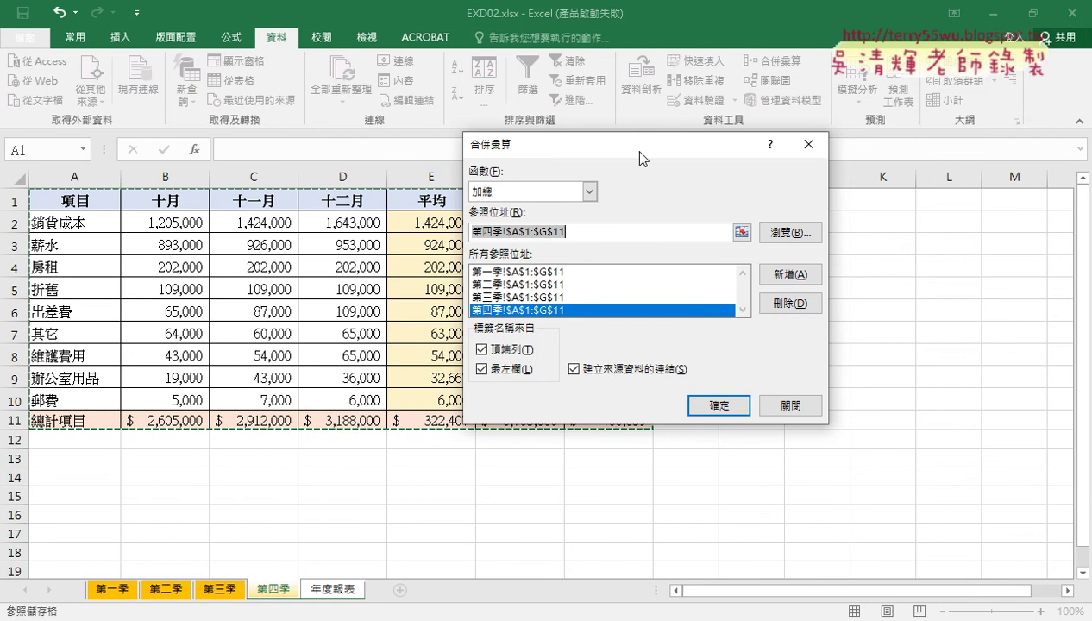
left_click_drag(633, 149, 762, 150)
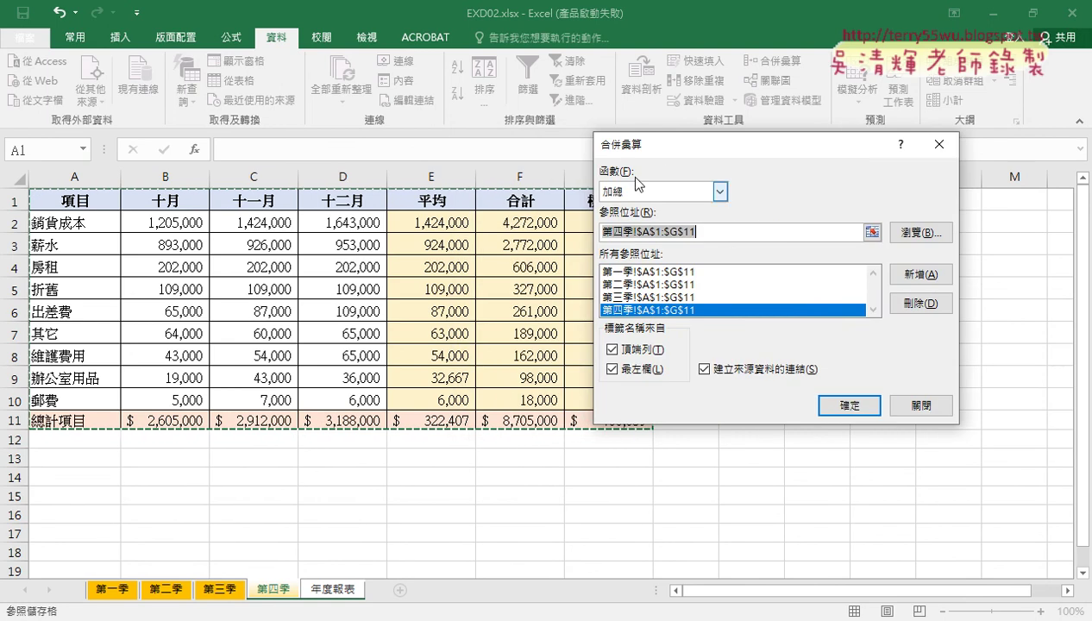
left_click_drag(628, 175, 673, 175)
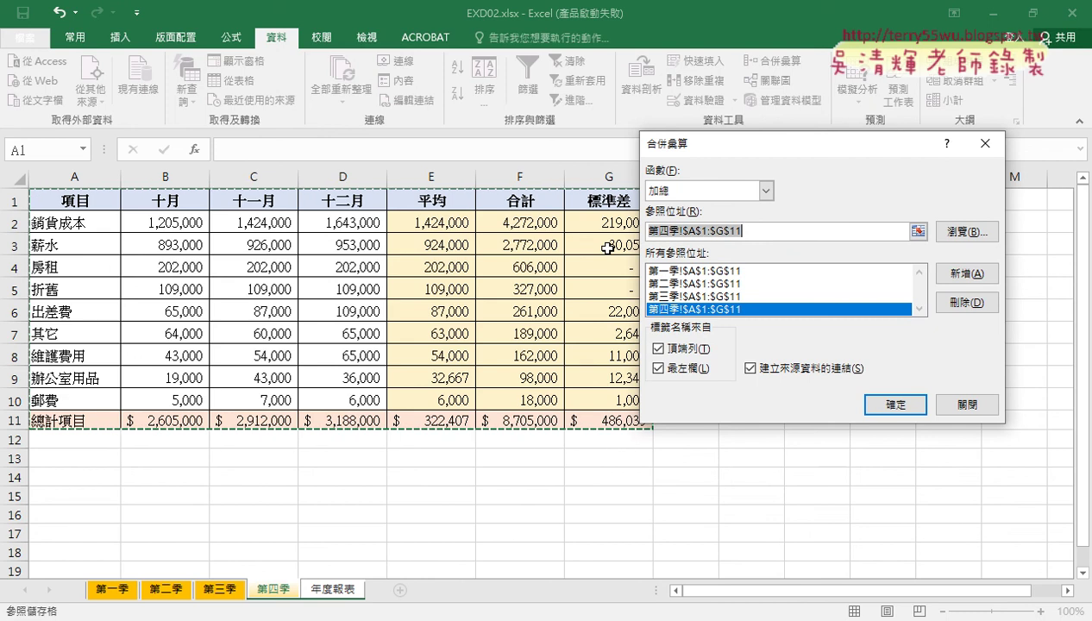
left_click(900, 410)
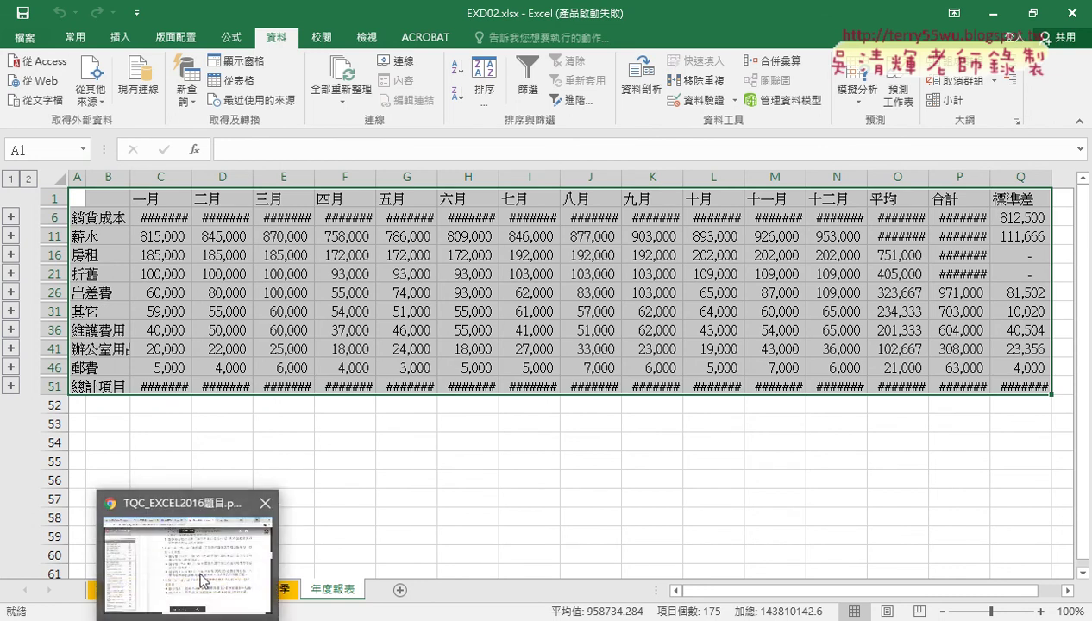
Switch to TQC_EXCEL2016題目.pdf in Chrome and examine the formatting requirements for the 年度報表 sheet on page 12.
left_click(285, 501)
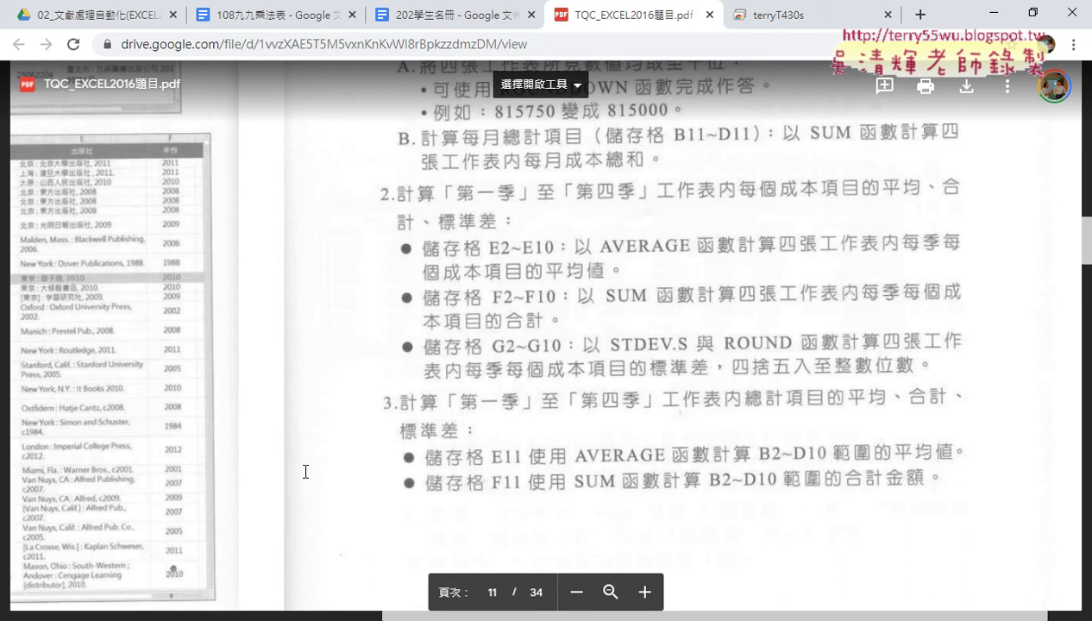
scroll(305, 470, "down", 8)
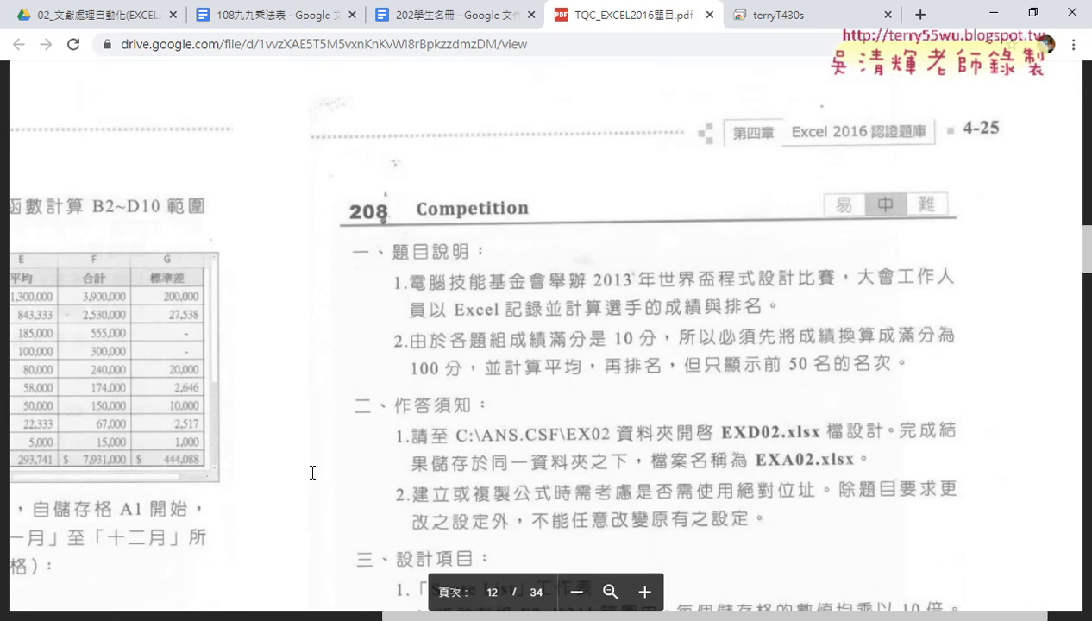
scroll(312, 471, "down", 3)
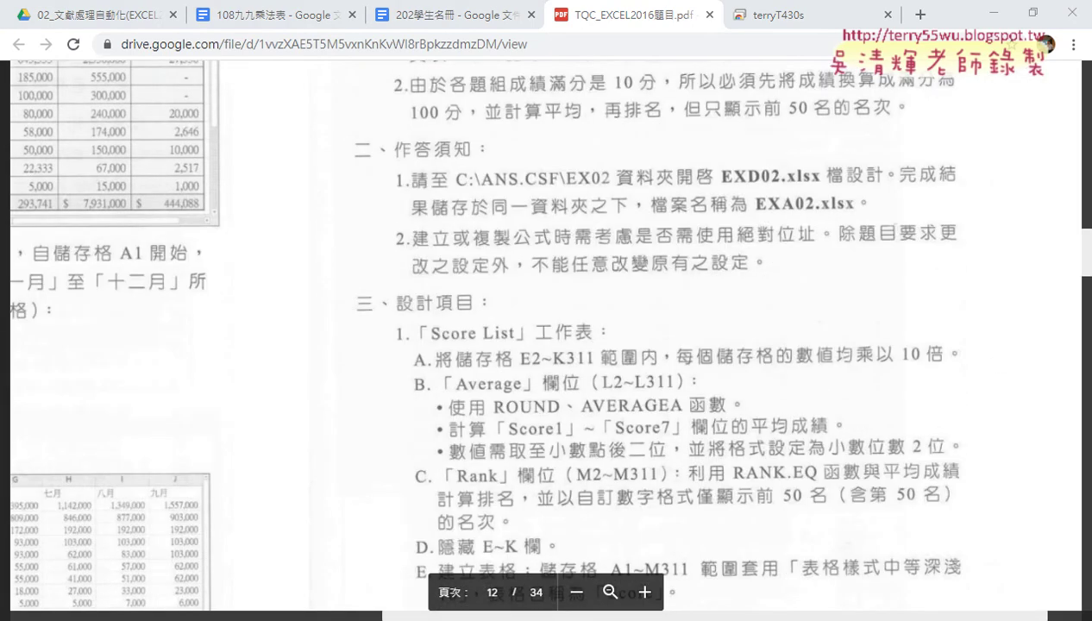
scroll(208, 392, "left", 5)
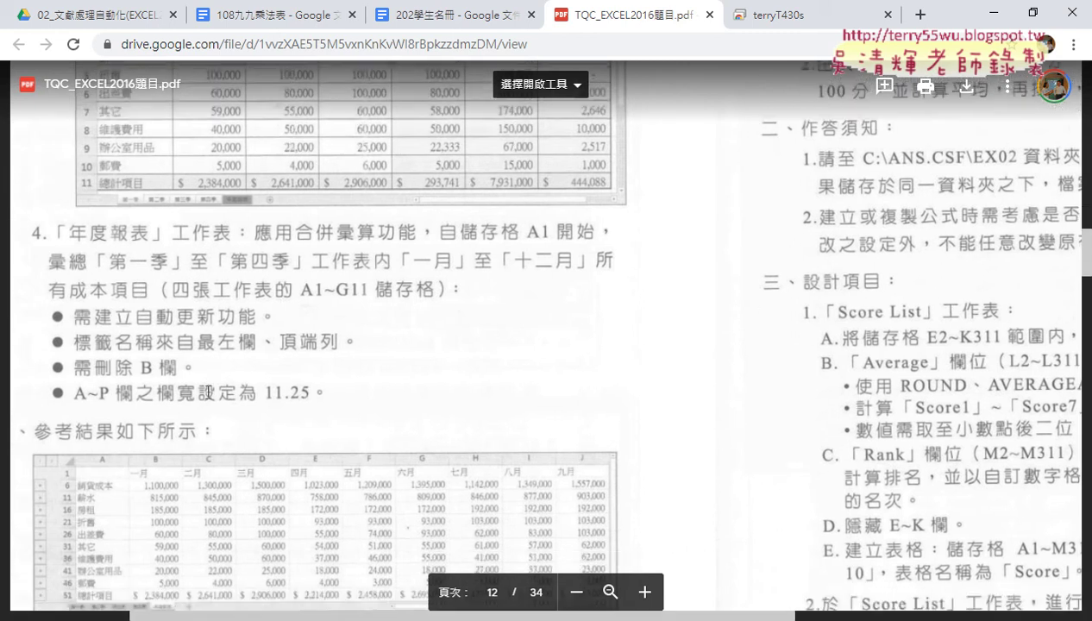
scroll(208, 391, "down", 1)
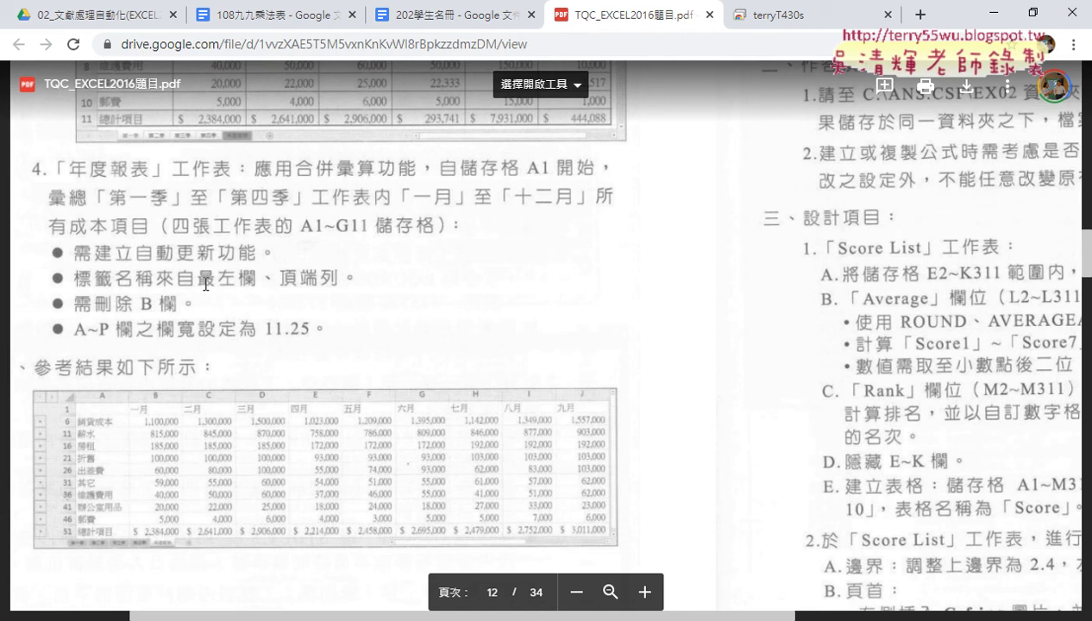
mouse_move(183, 321)
left_mouse_down()
mouse_move(105, 326)
mouse_move(117, 344)
mouse_move(146, 345)
left_mouse_up()
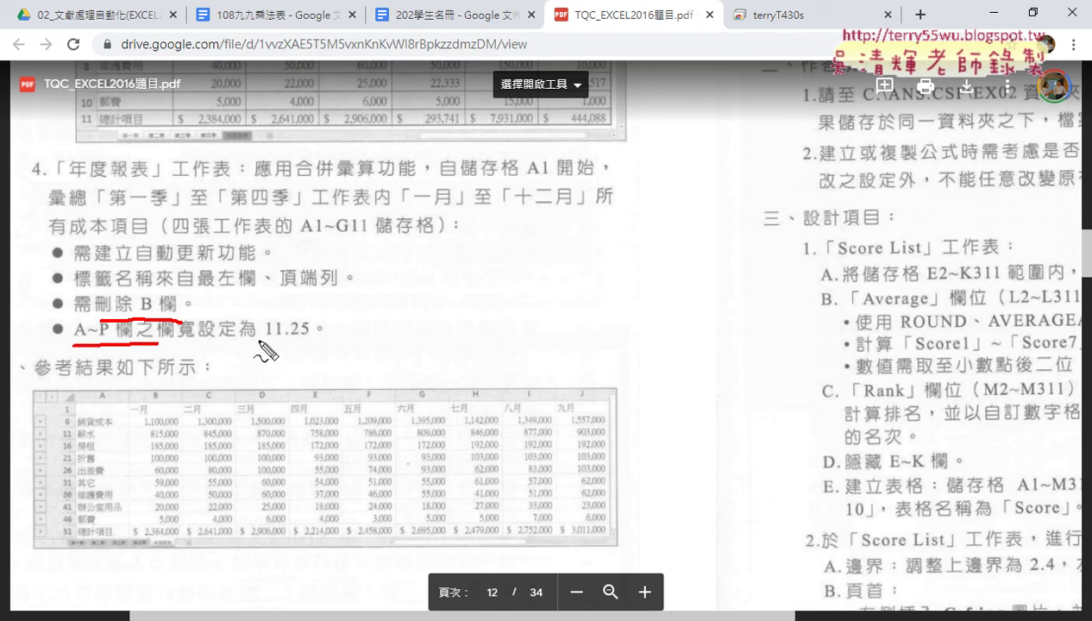
left_click_drag(259, 340, 315, 338)
left_click_drag(45, 295, 84, 284)
mouse_move(53, 317)
left_mouse_down()
mouse_move(54, 341)
mouse_move(101, 326)
left_mouse_up()
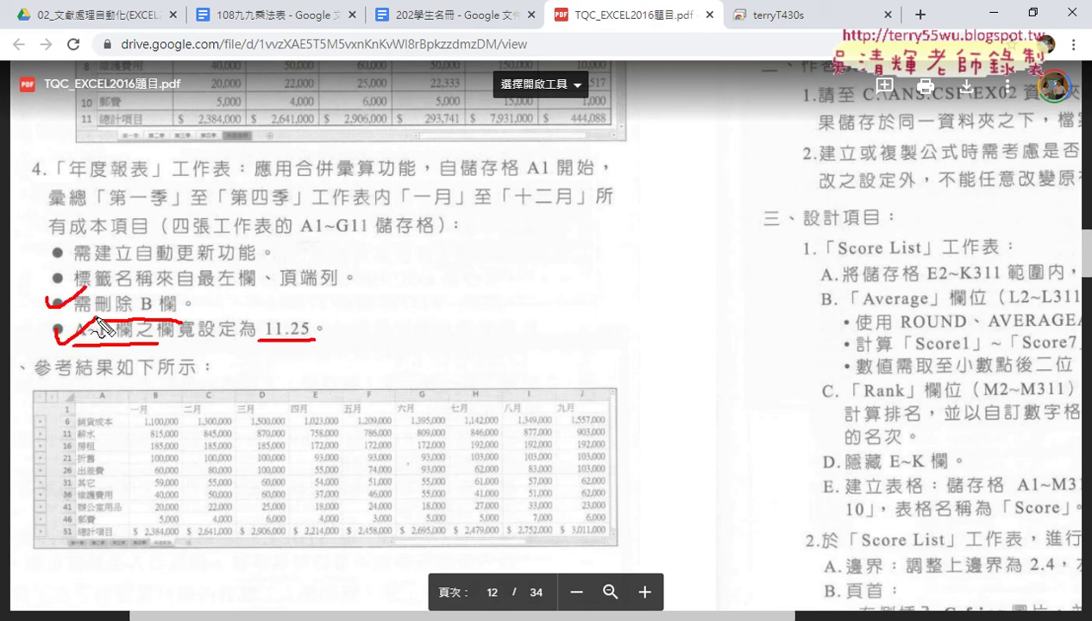
key("Escape")
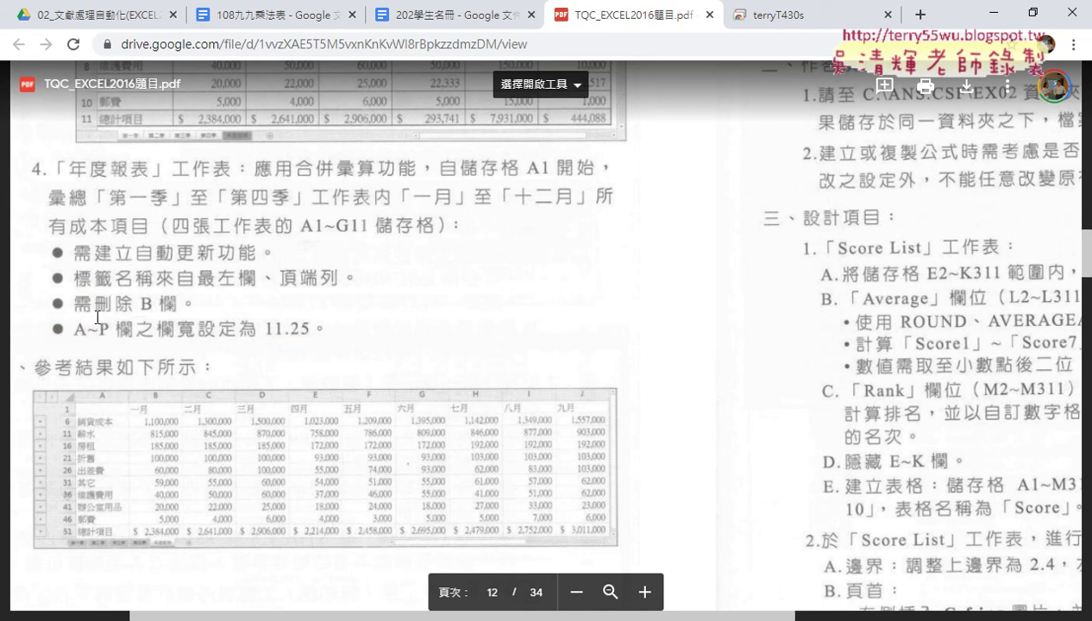
Return to Excel and delete column B from the 年度報表 sheet.
key("alt+Tab")
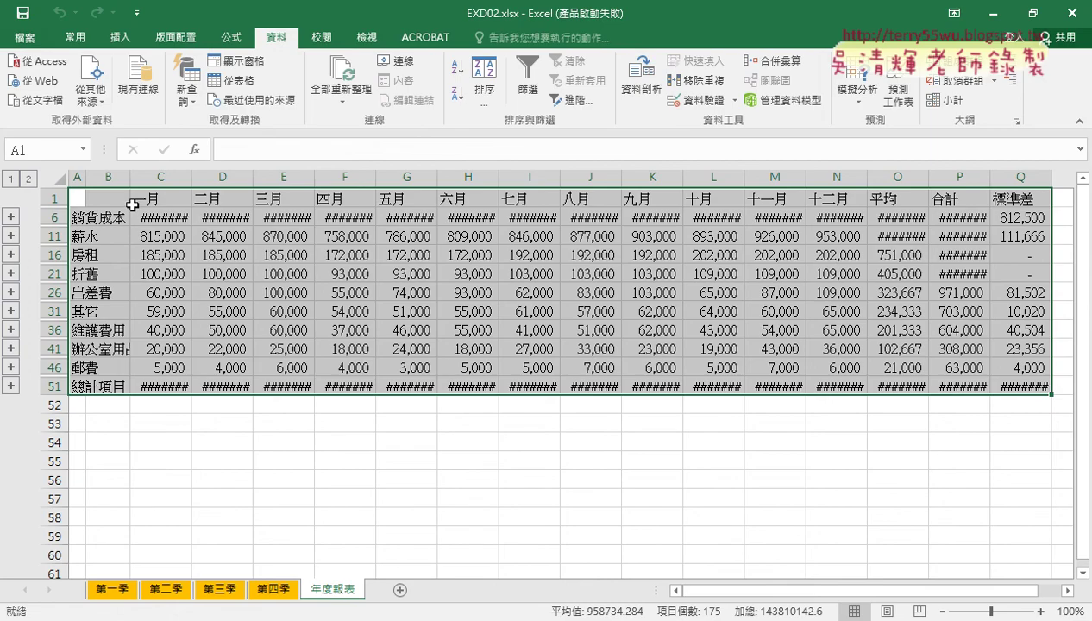
left_click(108, 176)
right_click(114, 257)
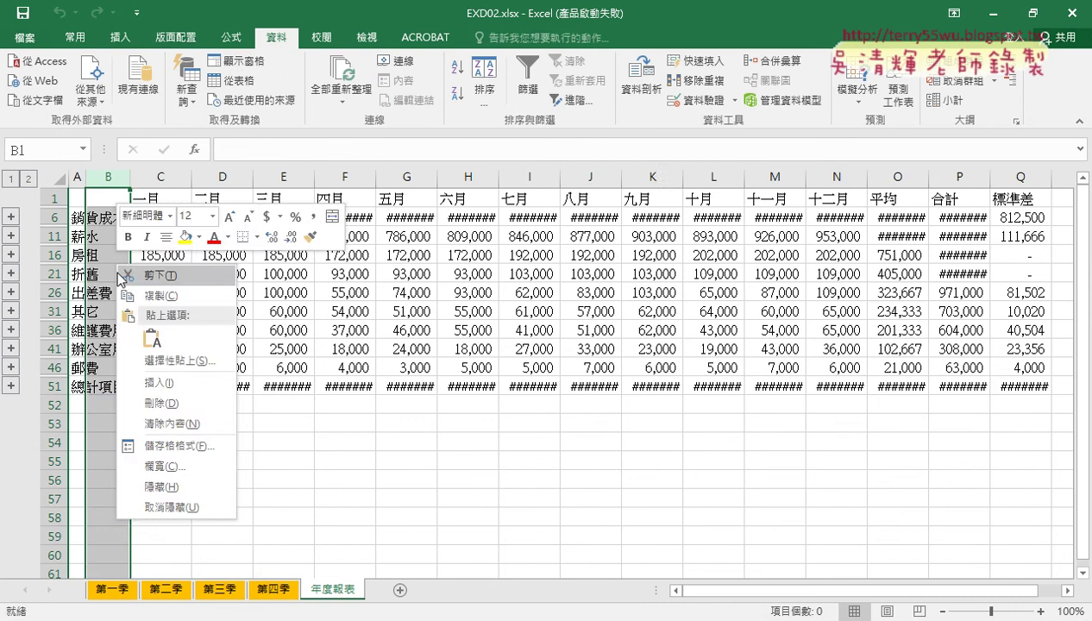
left_click(161, 403)
Set the width of columns A through P on the 年度報表 sheet to 11.25.
left_click(76, 179)
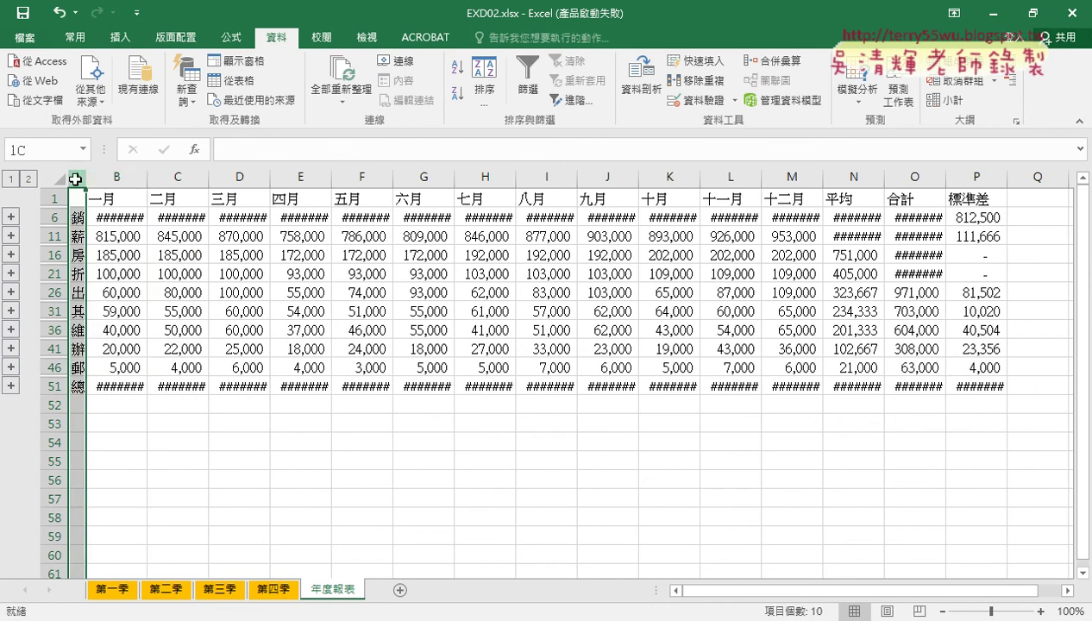
left_click_drag(76, 179, 976, 177)
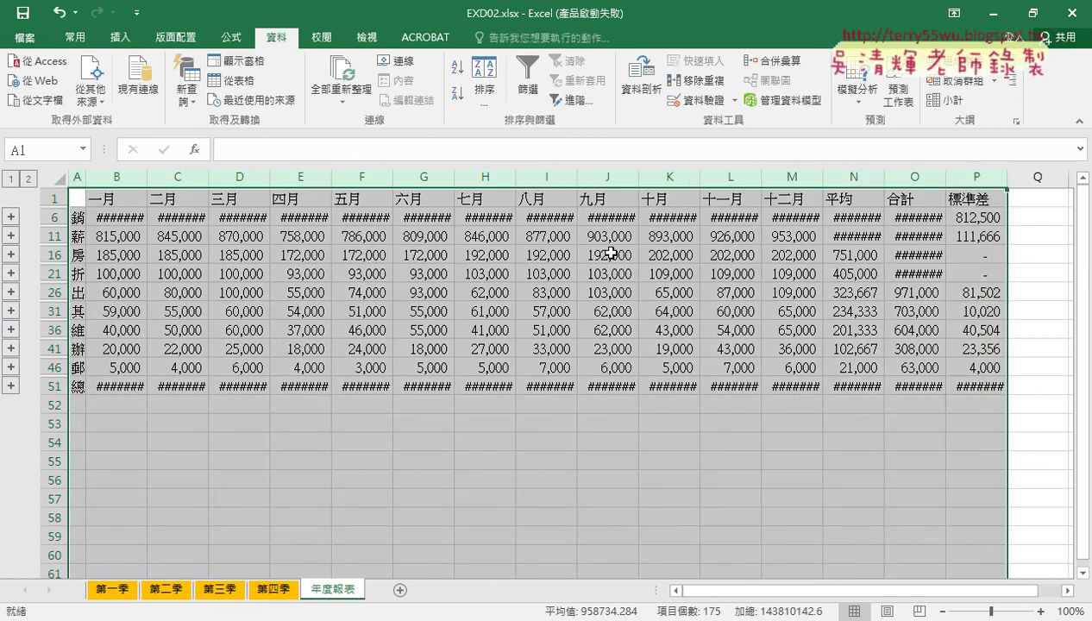
right_click(421, 232)
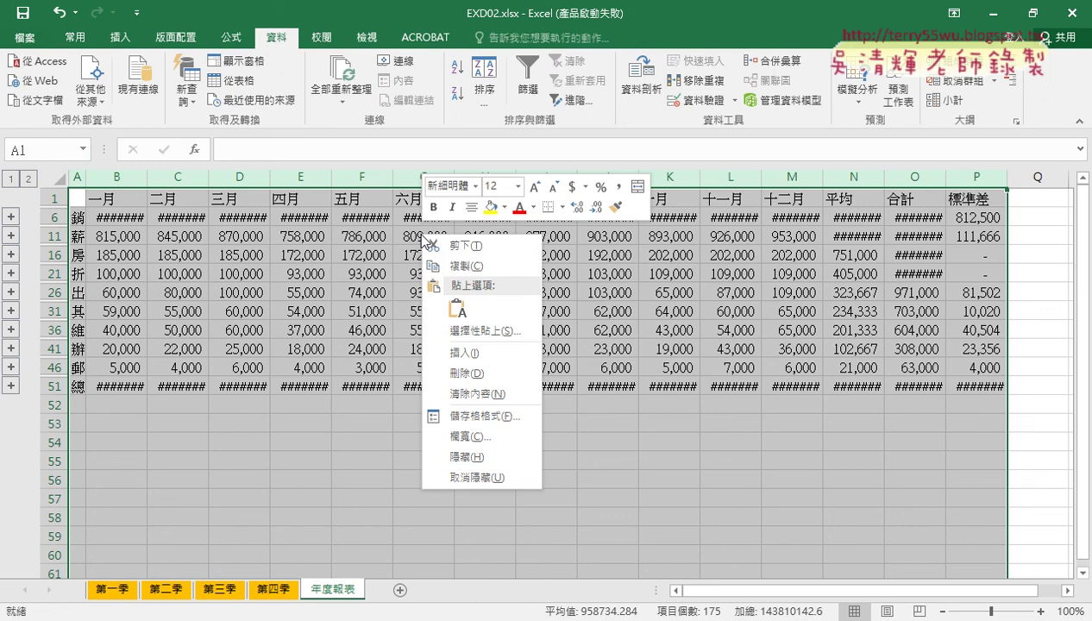
left_click(478, 436)
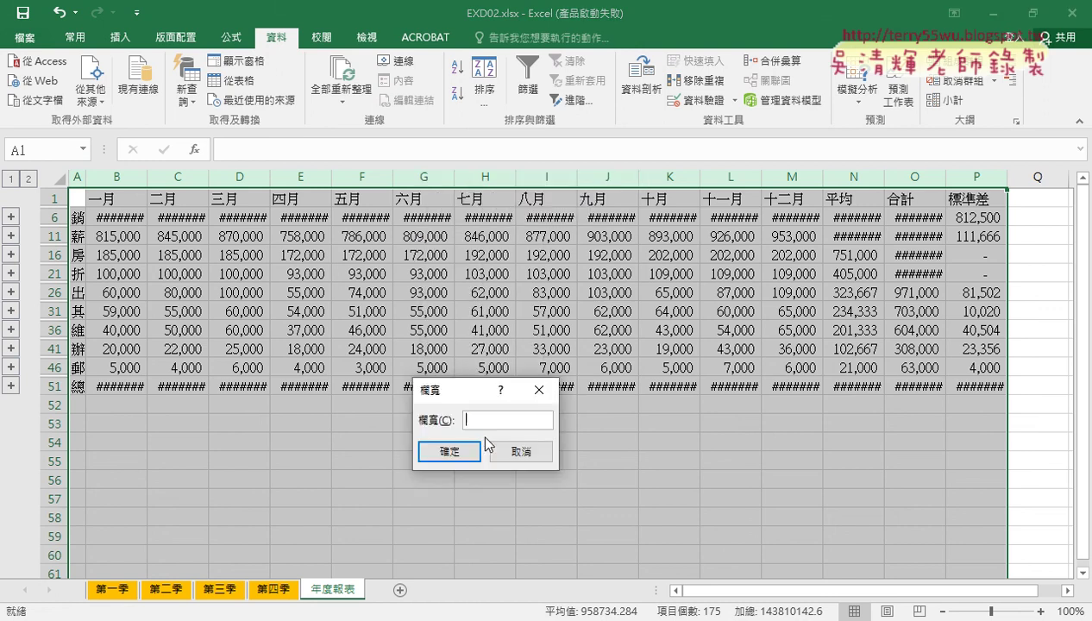
type("11.25")
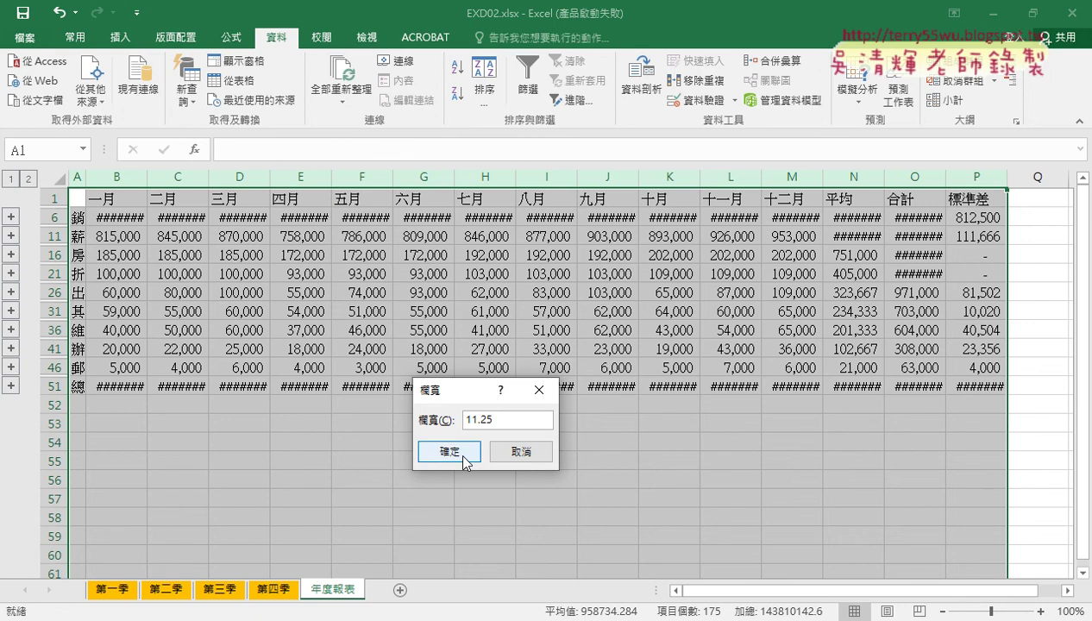
left_click(459, 454)
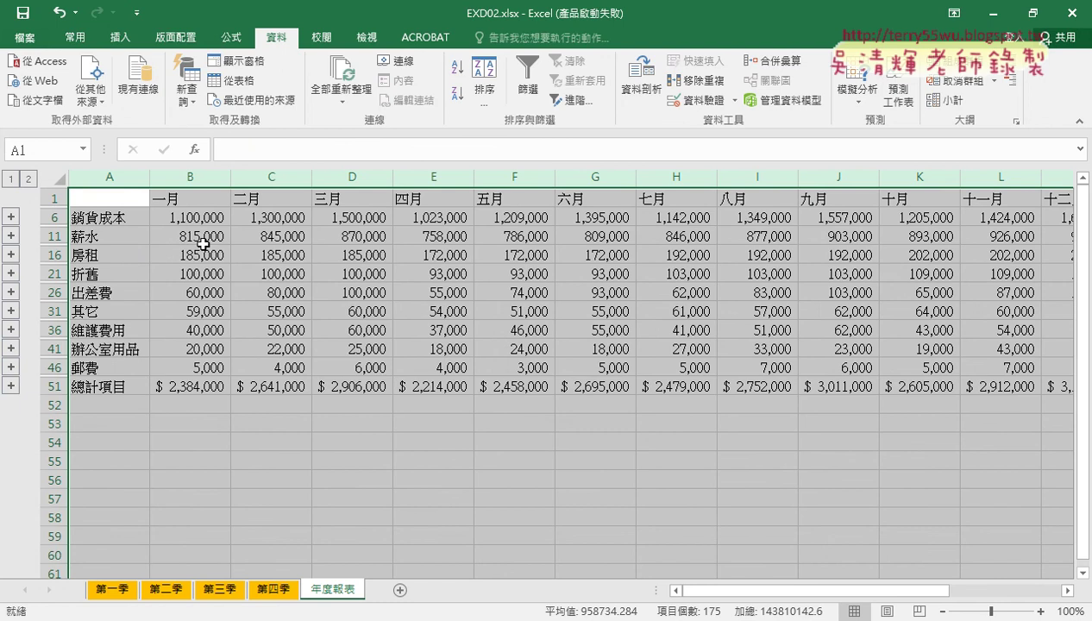
Inspect the consolidated 平均 formula for 銷貨成本 in cell N6.
left_click_drag(764, 594, 889, 591)
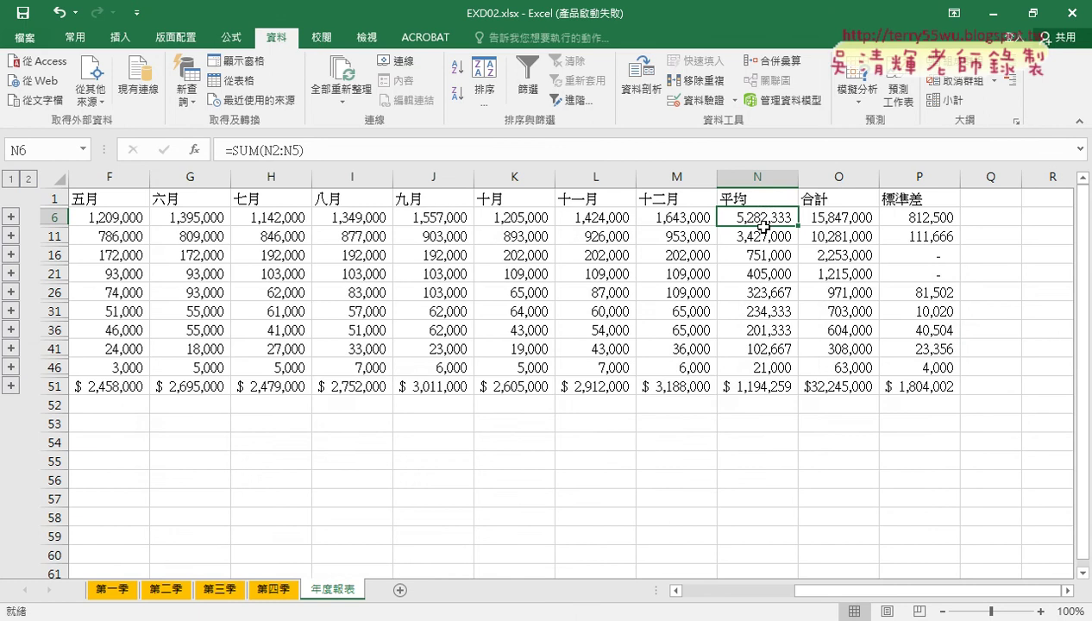
left_click(757, 221)
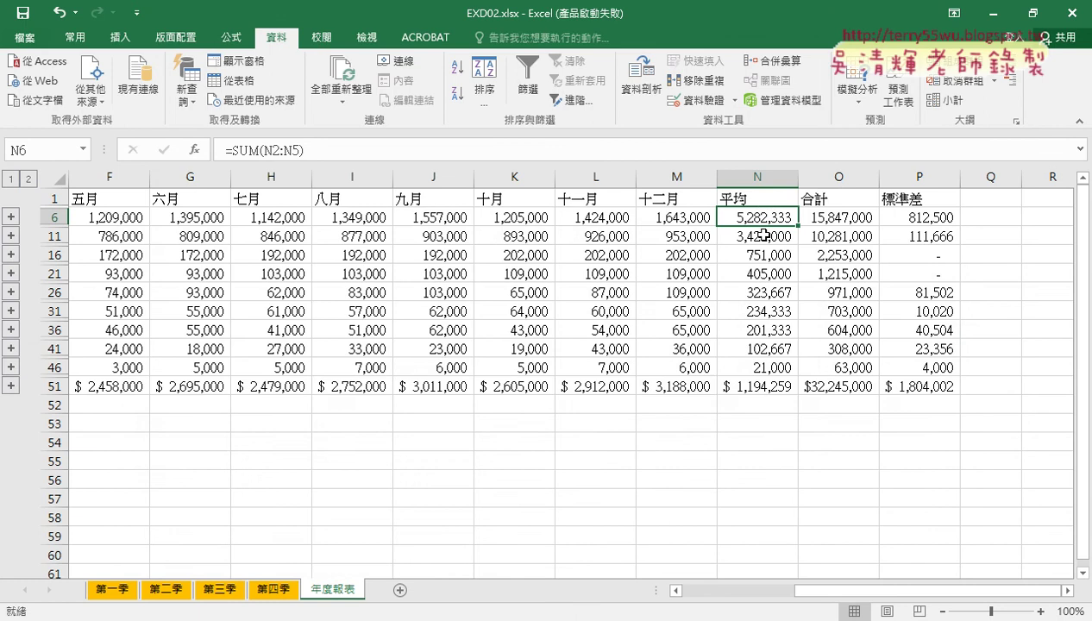
Inspect the consolidated 標準差 formulas in cells P6 and P11 of the 年度報表 sheet.
left_click(917, 220)
left_click(915, 238)
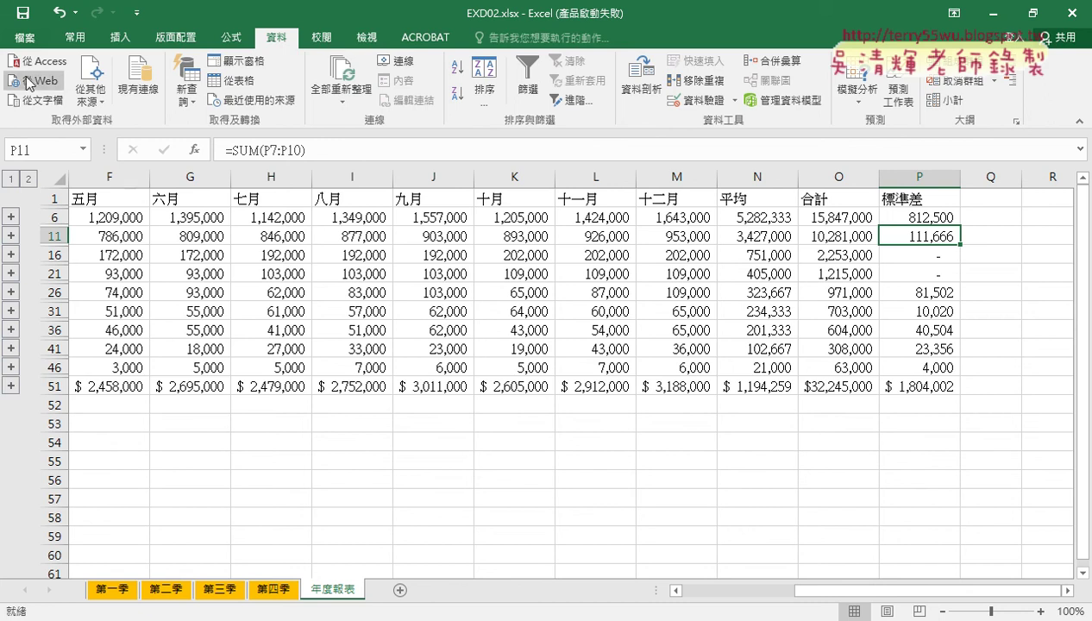
Save the workbook as a new Excel file named EXA206 in the 桌面 folder.
left_click(25, 38)
left_click(57, 209)
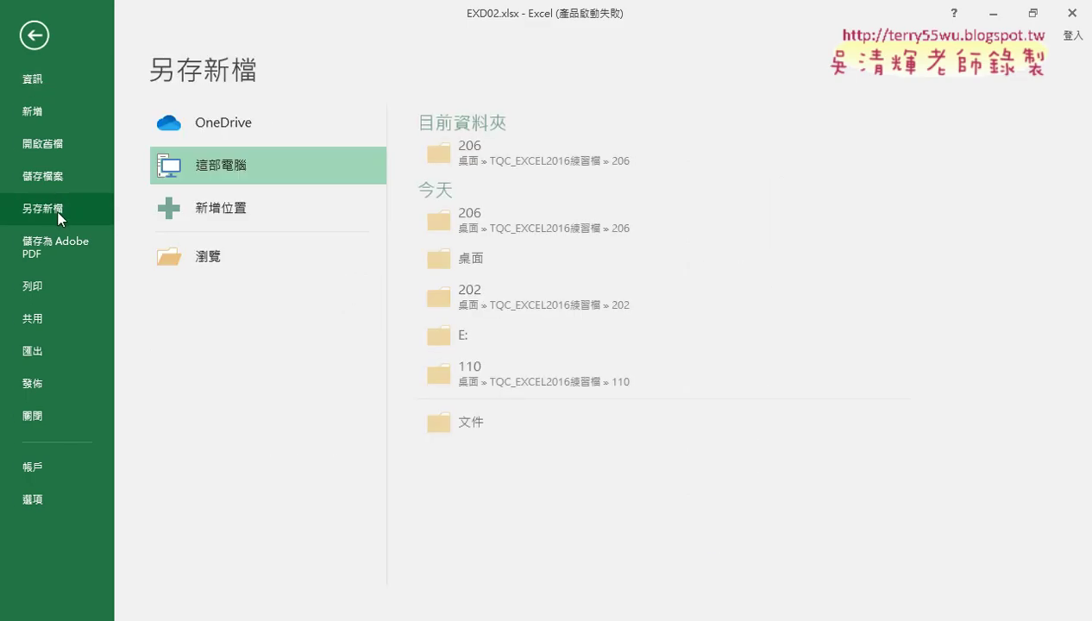
left_click(255, 258)
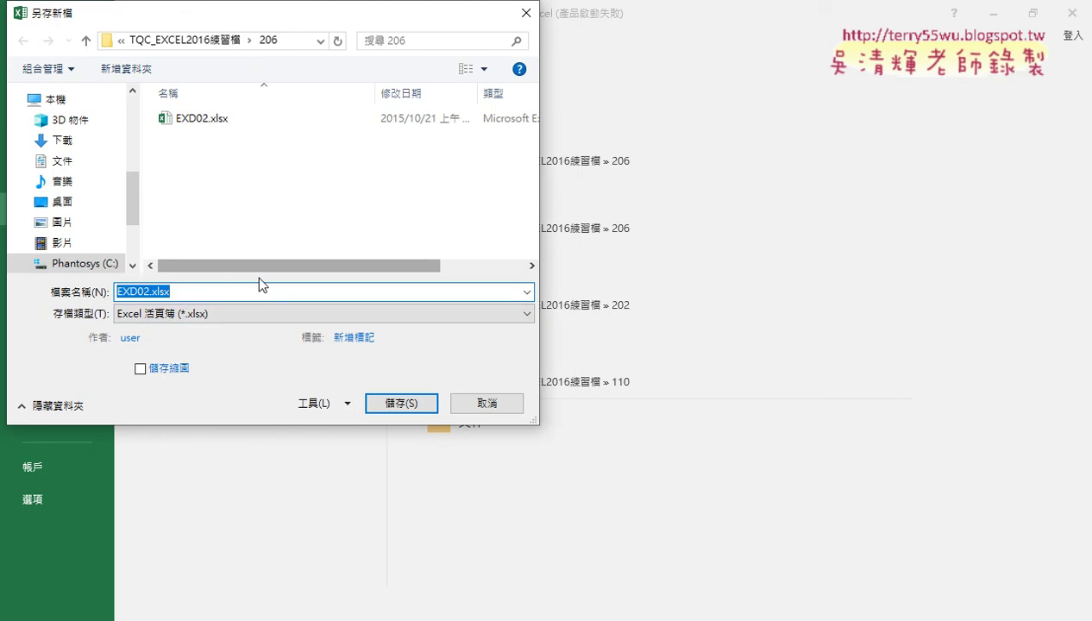
left_click_drag(127, 291, 265, 292)
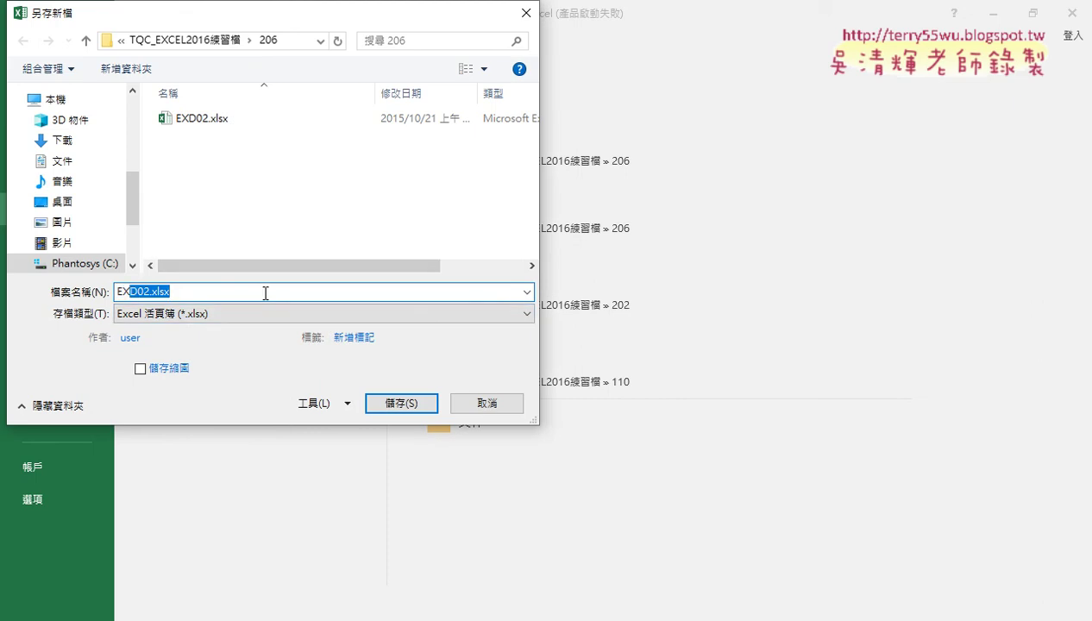
type("A206")
scroll(124, 204, "up", 5)
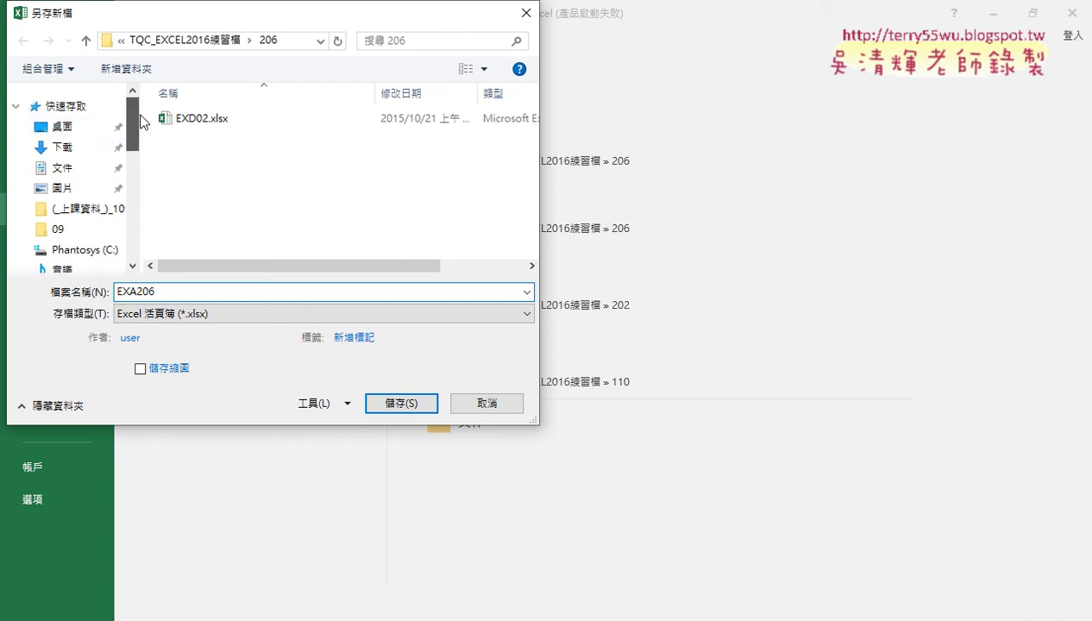
left_click(77, 134)
left_click(401, 402)
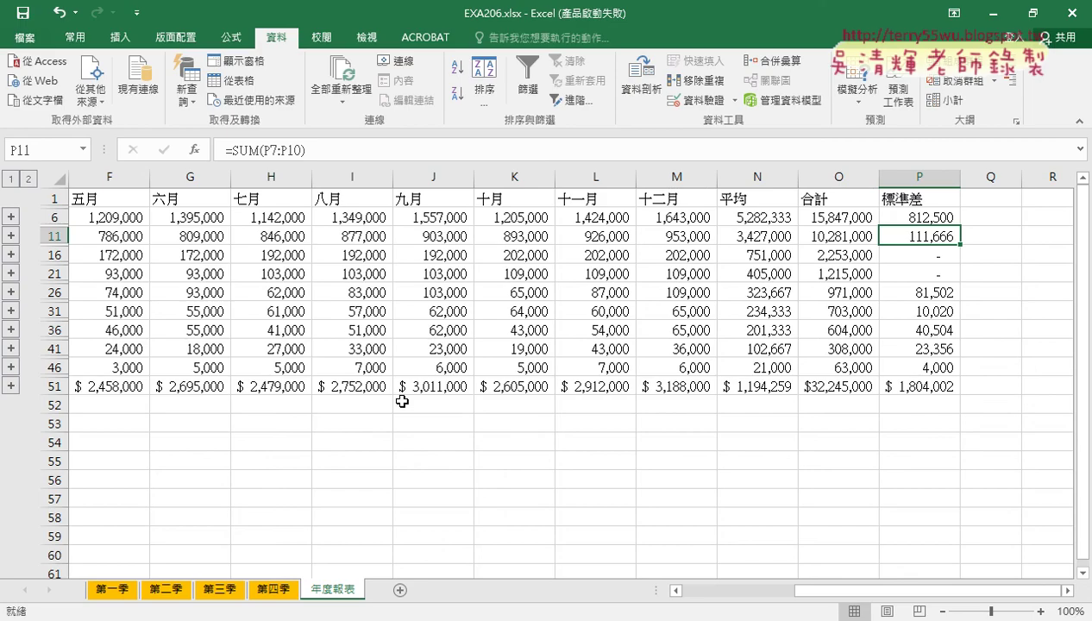